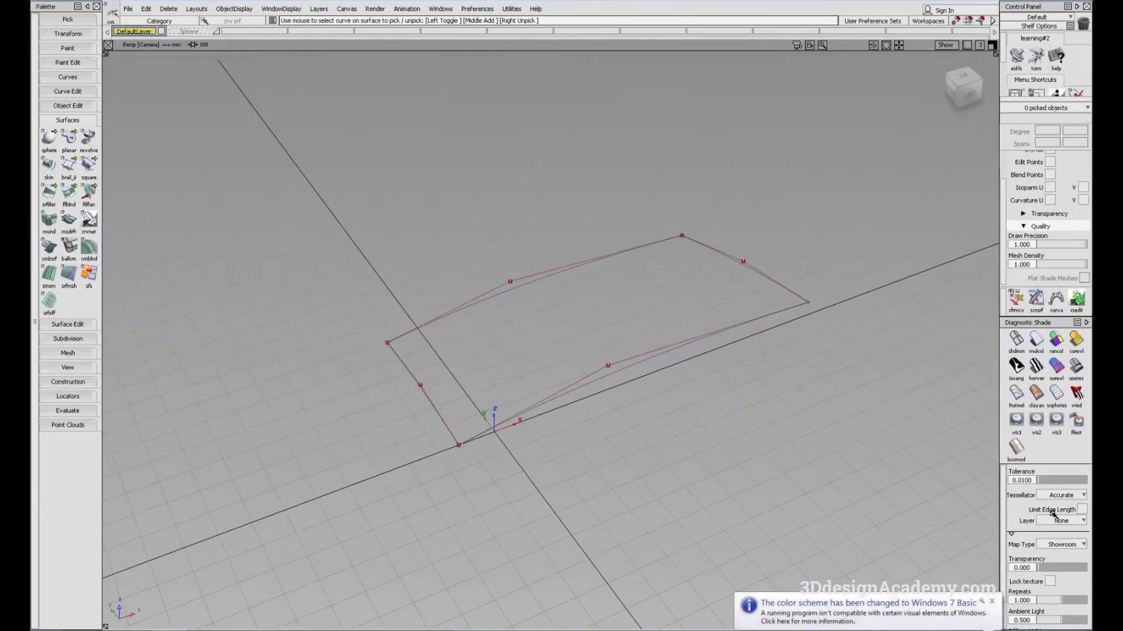
Start a Birail II surface with two generation and two rail curves, and set continuity to G0 Position for all four
{"action": "left_click", "coordinate": [994, 603]}
{"action": "left_click_drag", "start_coordinate": [343, 366], "coordinate": [336, 355], "text": "alt+shift"}
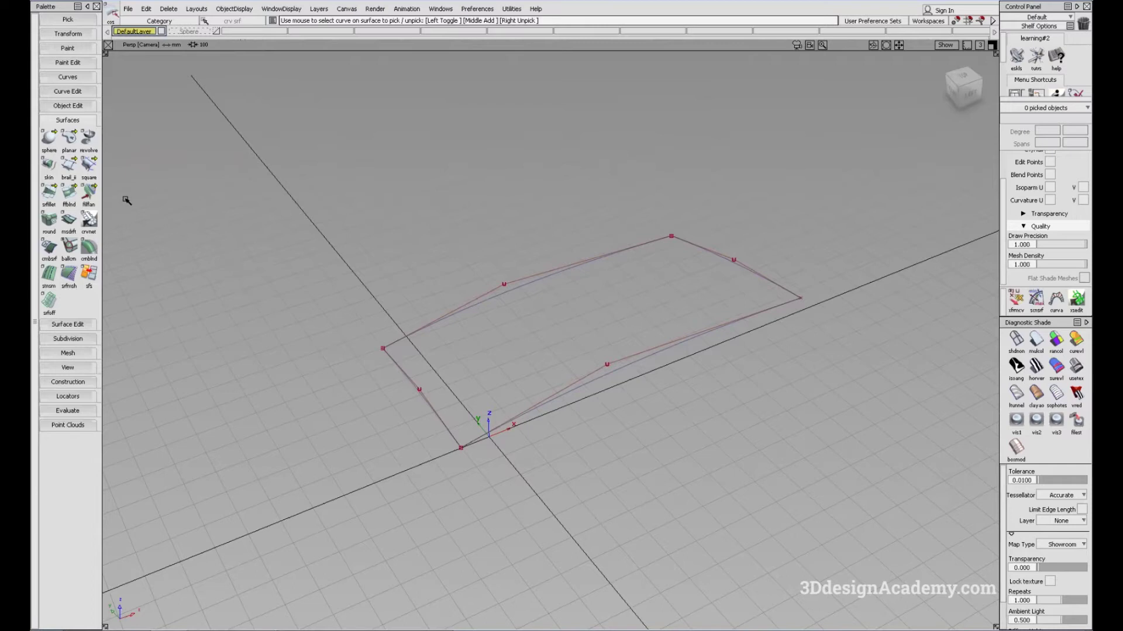
{"action": "left_click", "coordinate": [76, 172]}
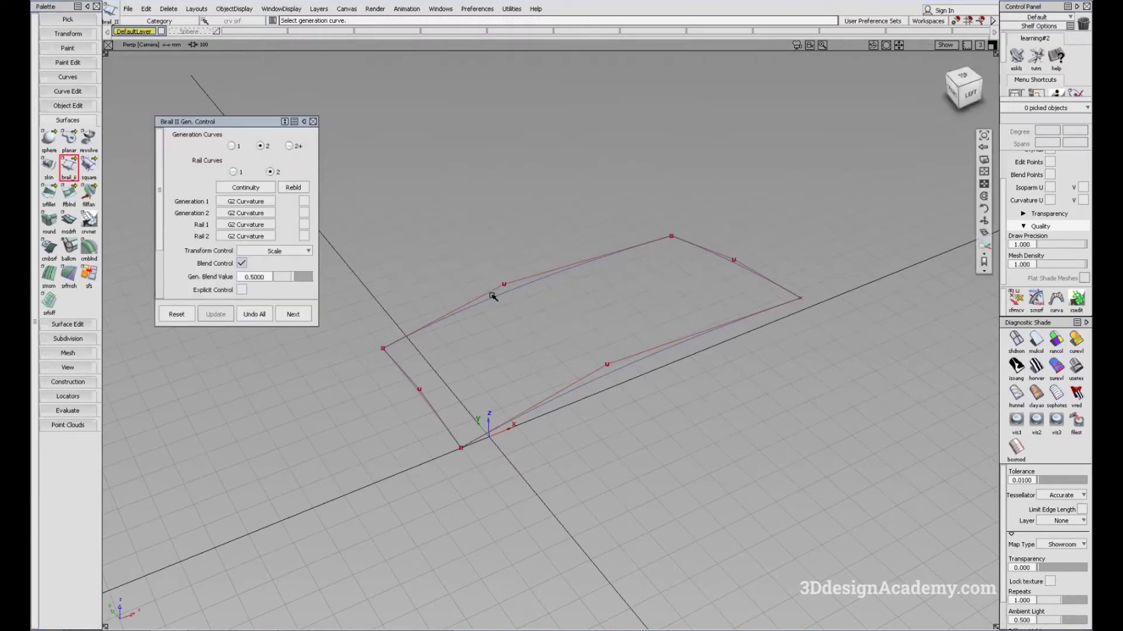
{"action": "left_click_drag", "start_coordinate": [328, 168], "coordinate": [449, 261], "text": "alt+shift"}
{"action": "left_click", "coordinate": [246, 187]}
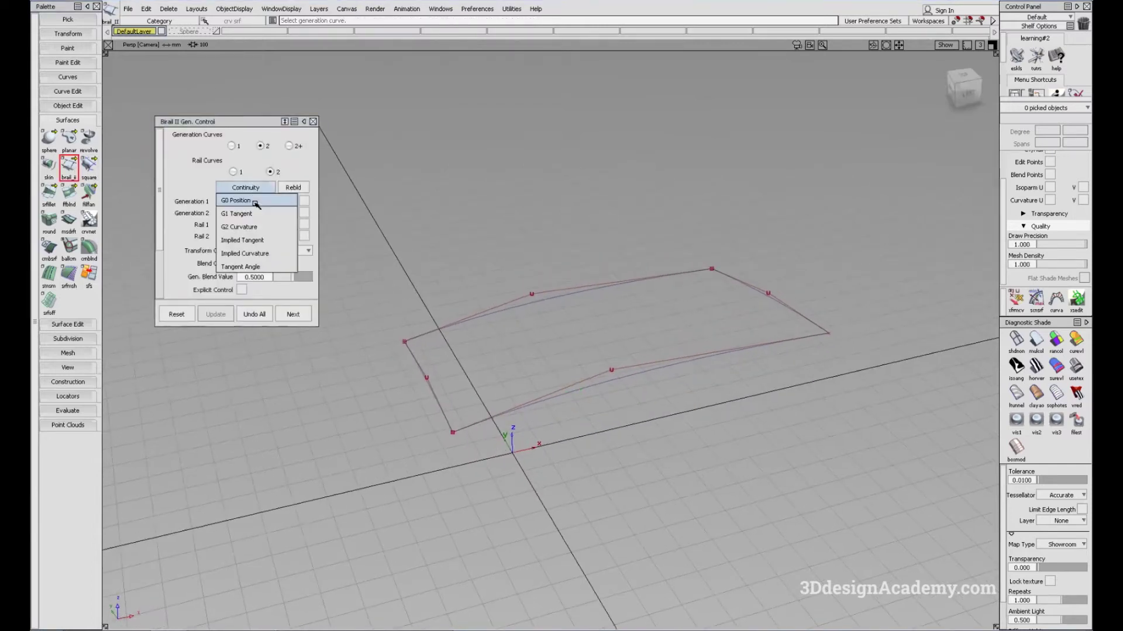
{"action": "left_click", "coordinate": [245, 201]}
Build the birail surface with the two short end curves as generations and the two long curves as rails, and shade it in multi-color
{"action": "left_click_drag", "start_coordinate": [439, 345], "coordinate": [405, 380], "text": "alt+shift"}
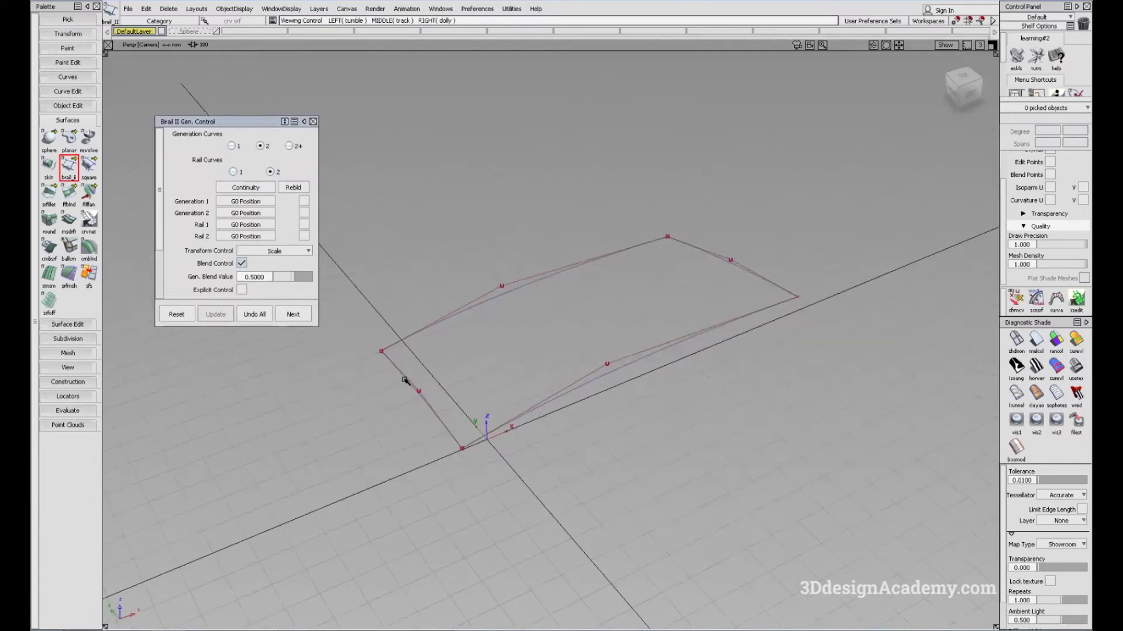
{"action": "left_click", "coordinate": [404, 376]}
{"action": "left_click", "coordinate": [728, 275]}
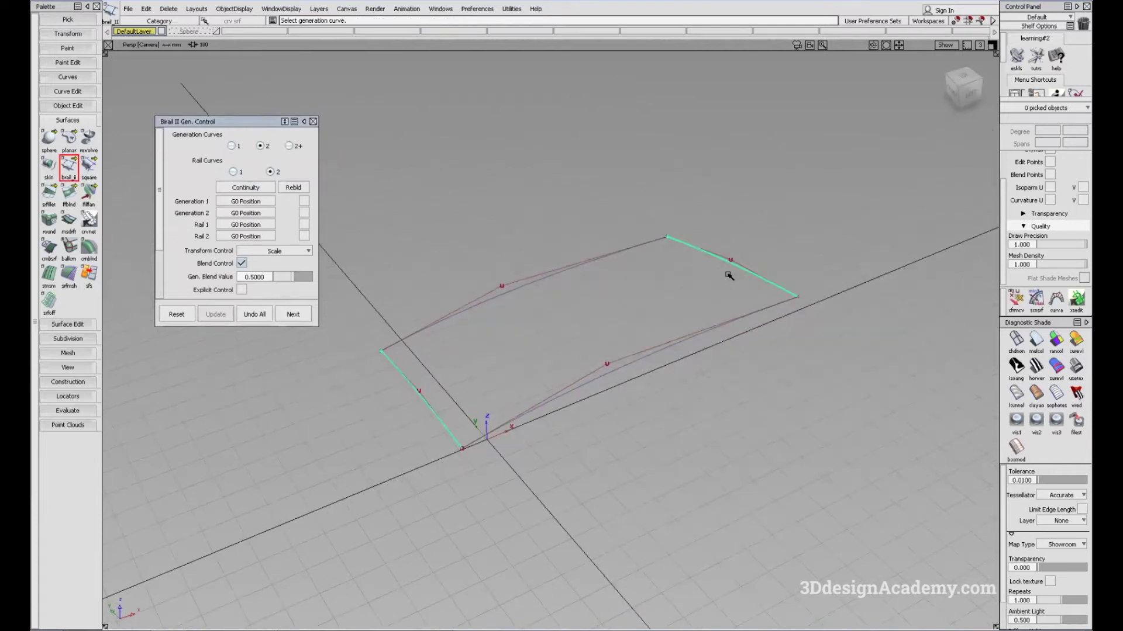
{"action": "left_click", "coordinate": [538, 292]}
{"action": "left_click", "coordinate": [632, 367]}
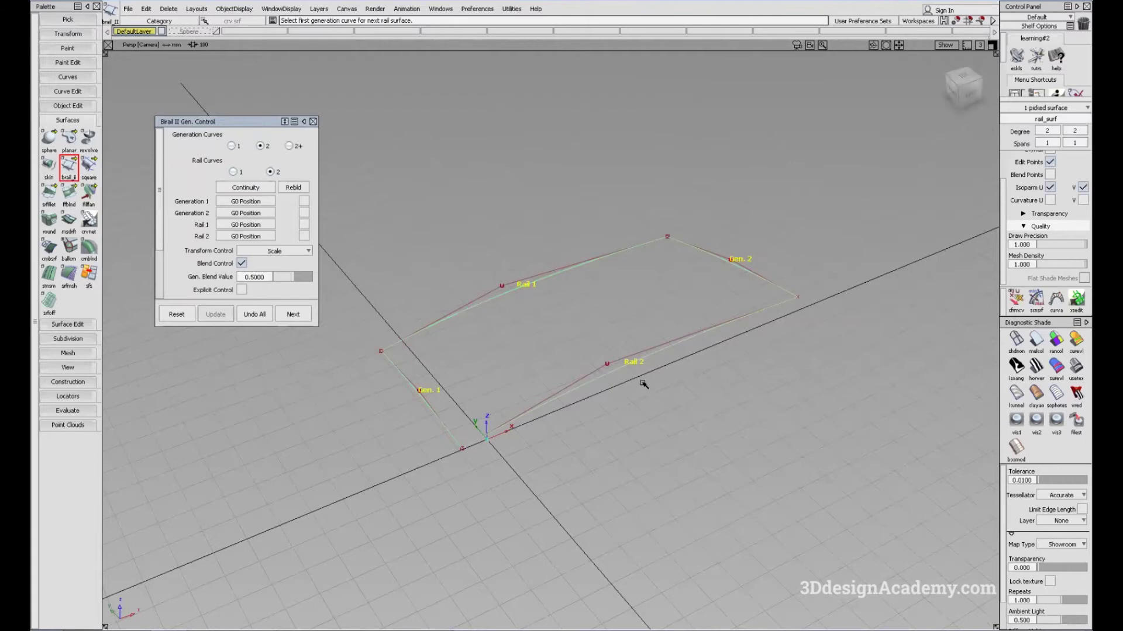
{"action": "left_click_drag", "start_coordinate": [792, 494], "coordinate": [824, 326], "text": "ctrl+shift"}
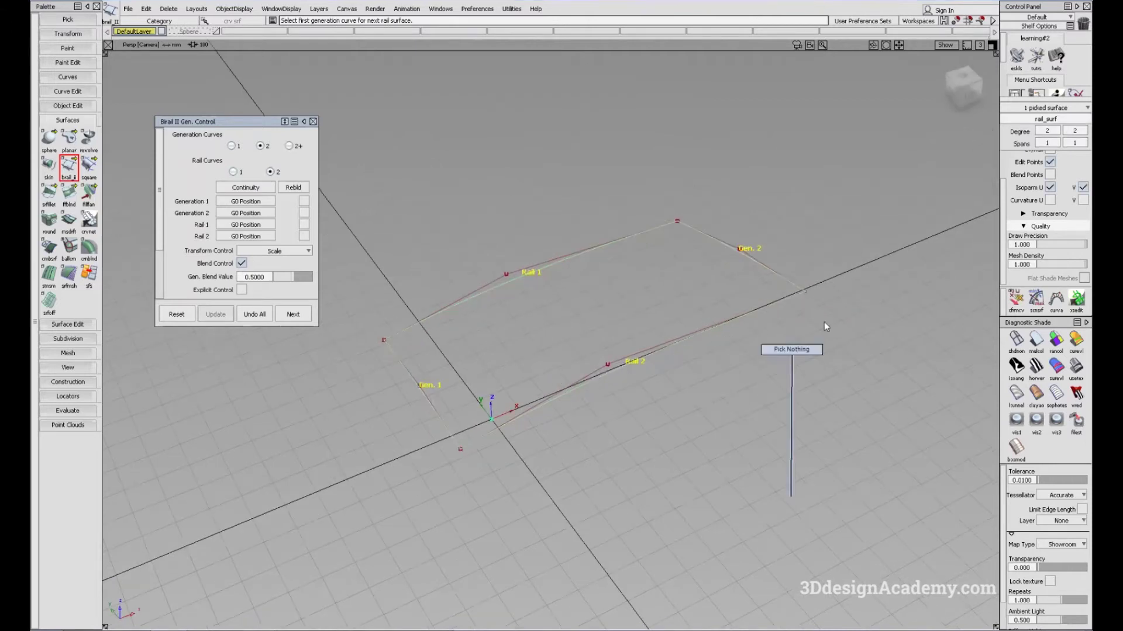
{"action": "left_click", "coordinate": [1037, 338]}
Delete the birail surface, leaving only the four boundary curves
{"action": "mouse_move", "coordinate": [644, 306]}
{"action": "left_mouse_down", "text": "alt+shift"}
{"action": "mouse_move", "coordinate": [658, 484]}
{"action": "mouse_move", "coordinate": [524, 233]}
{"action": "mouse_move", "coordinate": [690, 305]}
{"action": "mouse_move", "coordinate": [609, 405]}
{"action": "mouse_move", "coordinate": [604, 253]}
{"action": "mouse_move", "coordinate": [510, 337]}
{"action": "left_mouse_up", "text": "alt+shift"}
{"action": "left_click", "coordinate": [428, 314]}
{"action": "key", "text": "Delete"}
{"action": "key", "text": "Return"}
Create a Square surface from the four boundary curves, picking them in sequence around the loop with Free continuity
{"action": "left_click", "coordinate": [89, 167]}
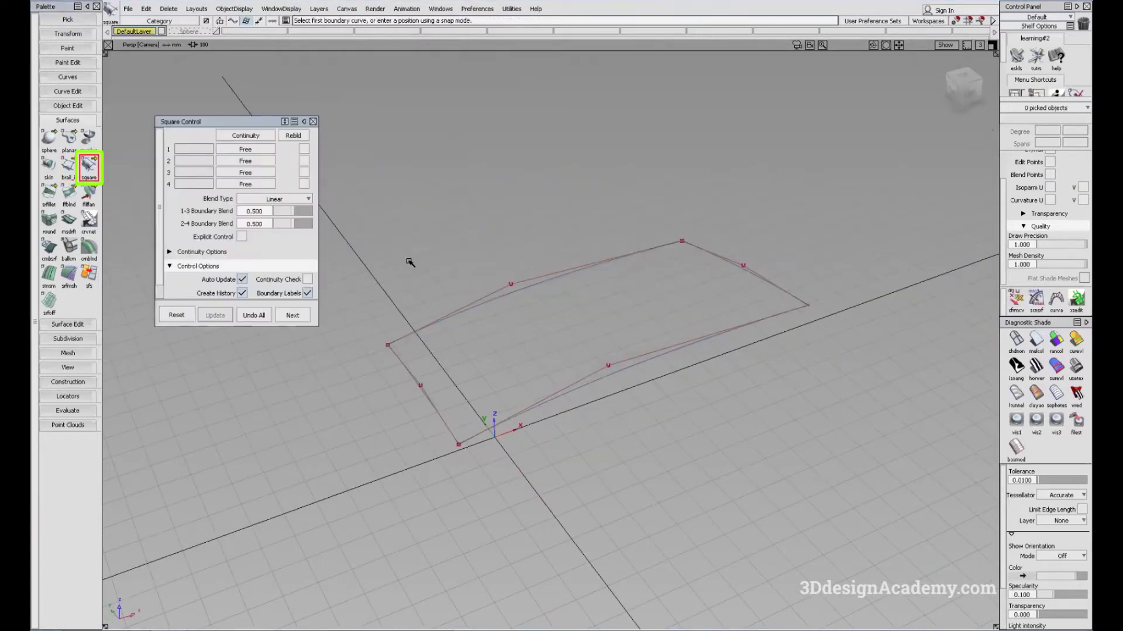
{"action": "left_click_drag", "start_coordinate": [409, 258], "coordinate": [422, 220], "text": "alt+shift"}
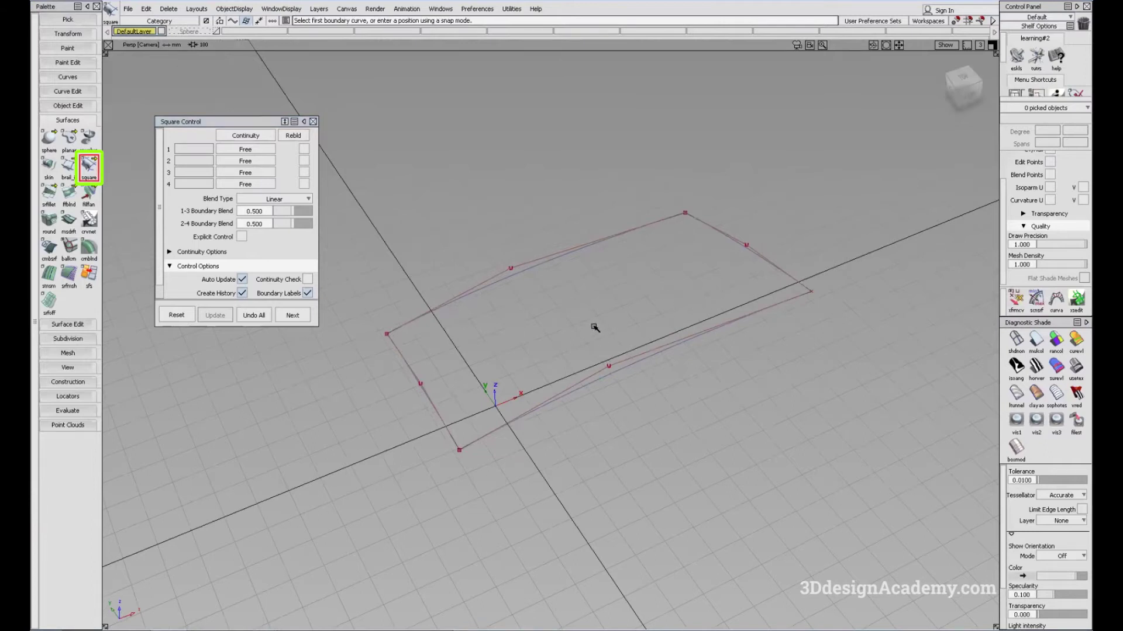
{"action": "left_click_drag", "start_coordinate": [458, 368], "coordinate": [466, 345], "text": "alt+shift"}
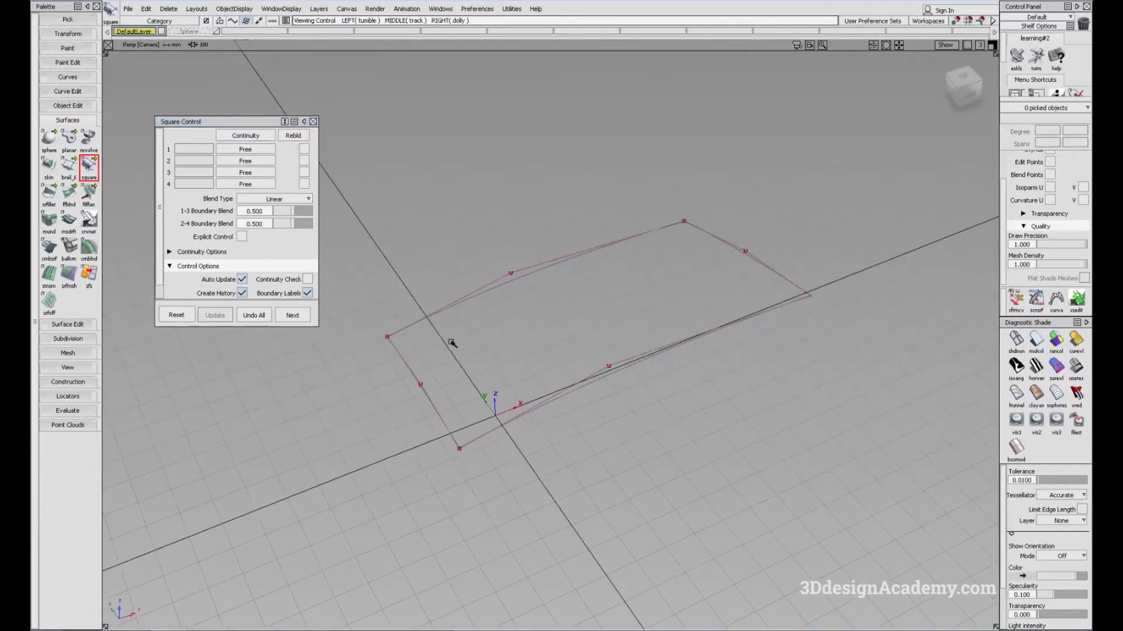
{"action": "left_click", "coordinate": [397, 359]}
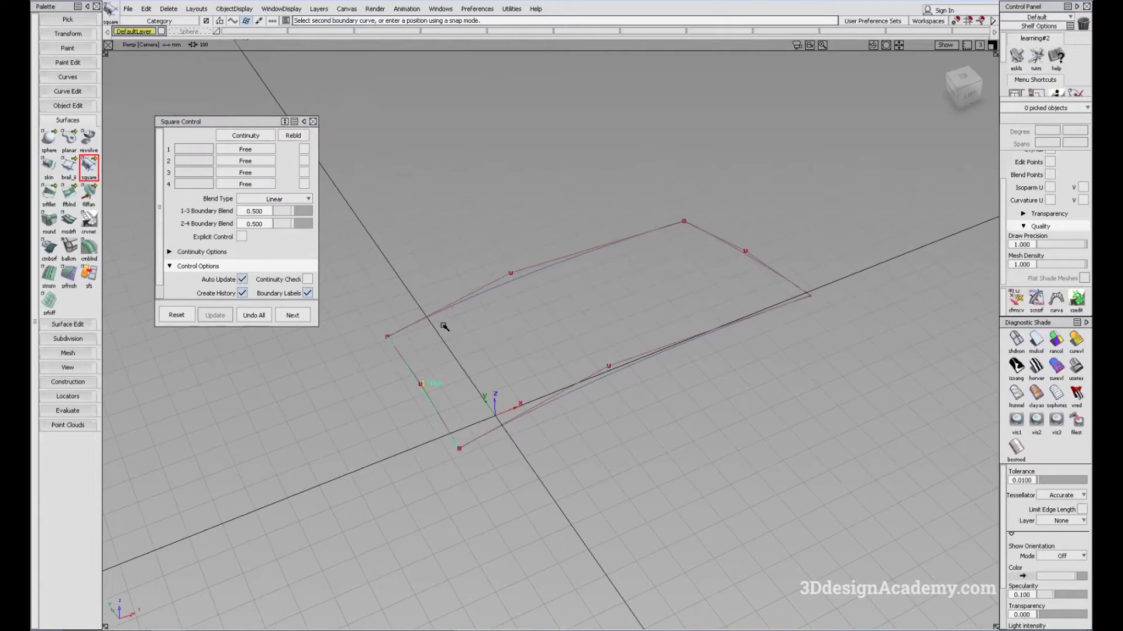
{"action": "left_click", "coordinate": [503, 276]}
{"action": "left_click", "coordinate": [738, 252]}
{"action": "left_click", "coordinate": [701, 333]}
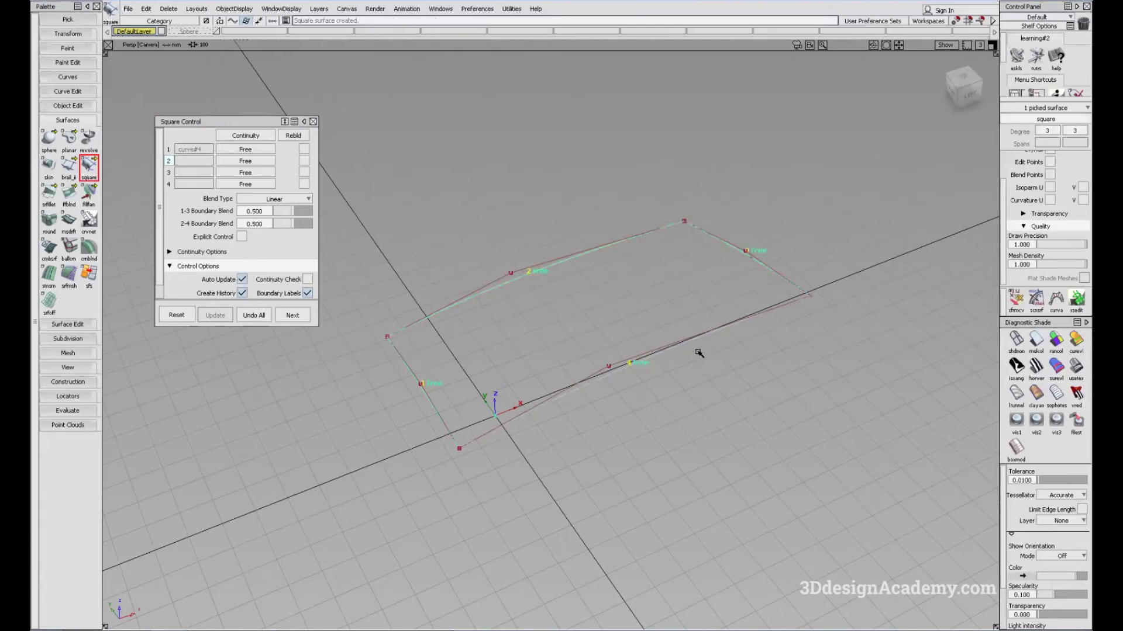
Shade the square surface in multi-color and examine its shape from several angles
{"action": "mouse_move", "coordinate": [626, 372]}
{"action": "left_mouse_down", "text": "alt+shift"}
{"action": "mouse_move", "coordinate": [557, 348]}
{"action": "mouse_move", "coordinate": [627, 331]}
{"action": "mouse_move", "coordinate": [679, 354]}
{"action": "mouse_move", "coordinate": [669, 437]}
{"action": "mouse_move", "coordinate": [599, 310]}
{"action": "mouse_move", "coordinate": [612, 356]}
{"action": "mouse_move", "coordinate": [625, 317]}
{"action": "left_mouse_up", "text": "alt+shift"}
{"action": "left_click", "coordinate": [1035, 340]}
{"action": "left_click_drag", "start_coordinate": [574, 383], "coordinate": [583, 355], "text": "alt+shift"}
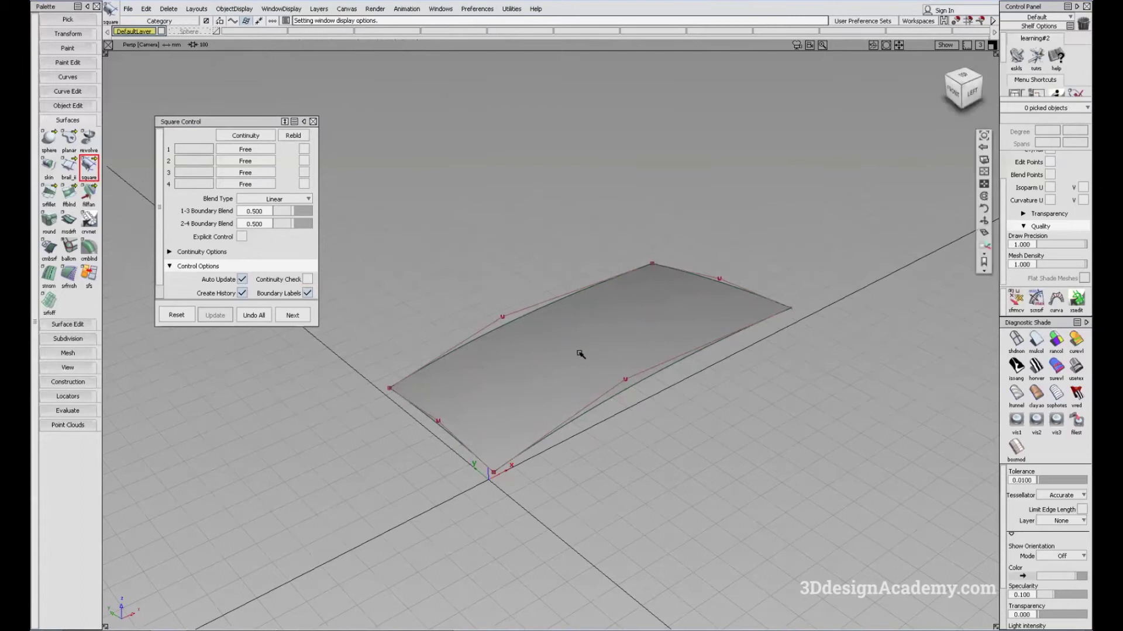
{"action": "left_click_drag", "start_coordinate": [584, 353], "coordinate": [567, 358], "text": "alt+shift"}
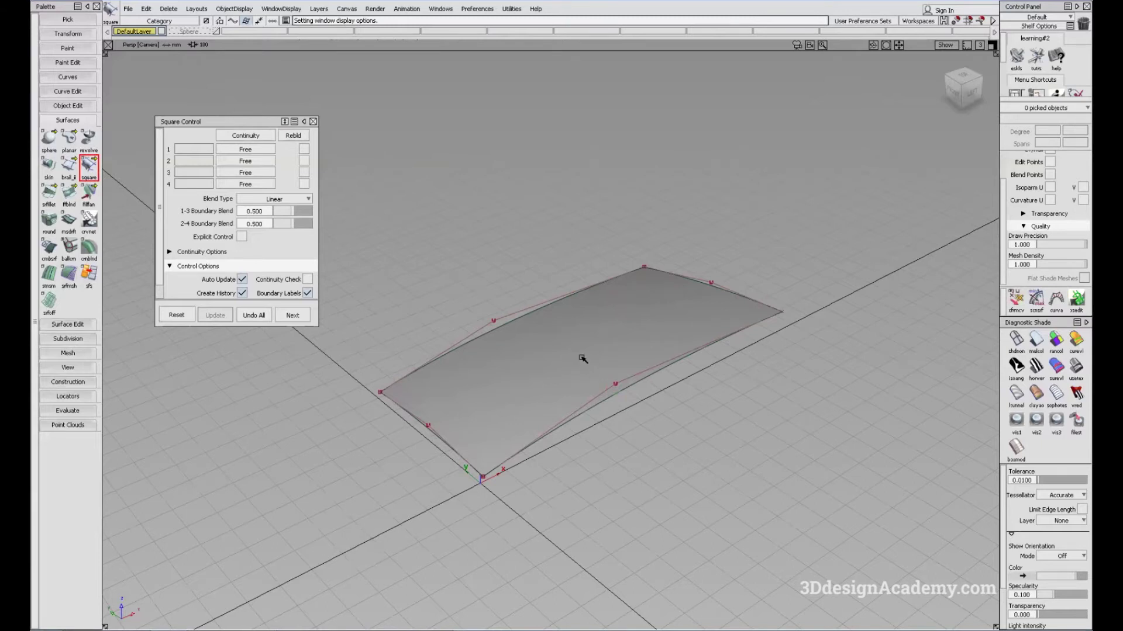
{"action": "left_click_drag", "start_coordinate": [642, 317], "coordinate": [657, 261], "text": "alt+shift"}
Pick the square surface and delete it, keeping its four boundary curves
{"action": "left_click_drag", "start_coordinate": [608, 320], "coordinate": [315, 204], "text": "ctrl+shift"}
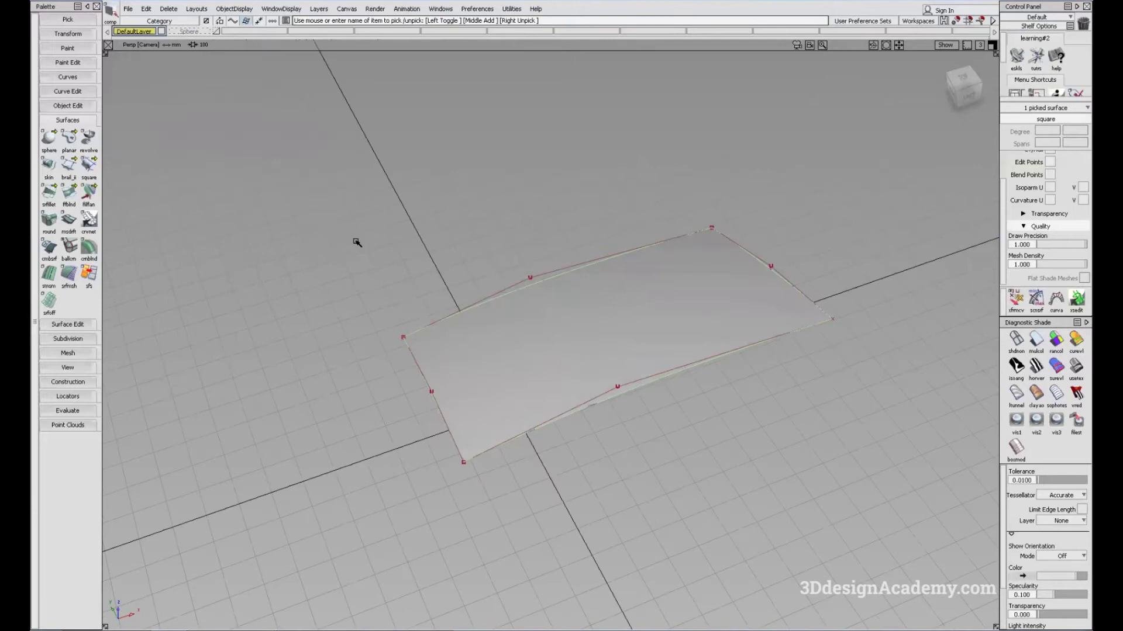
{"action": "left_click_drag", "start_coordinate": [559, 340], "coordinate": [439, 314], "text": "alt+shift"}
{"action": "left_click", "coordinate": [584, 357]}
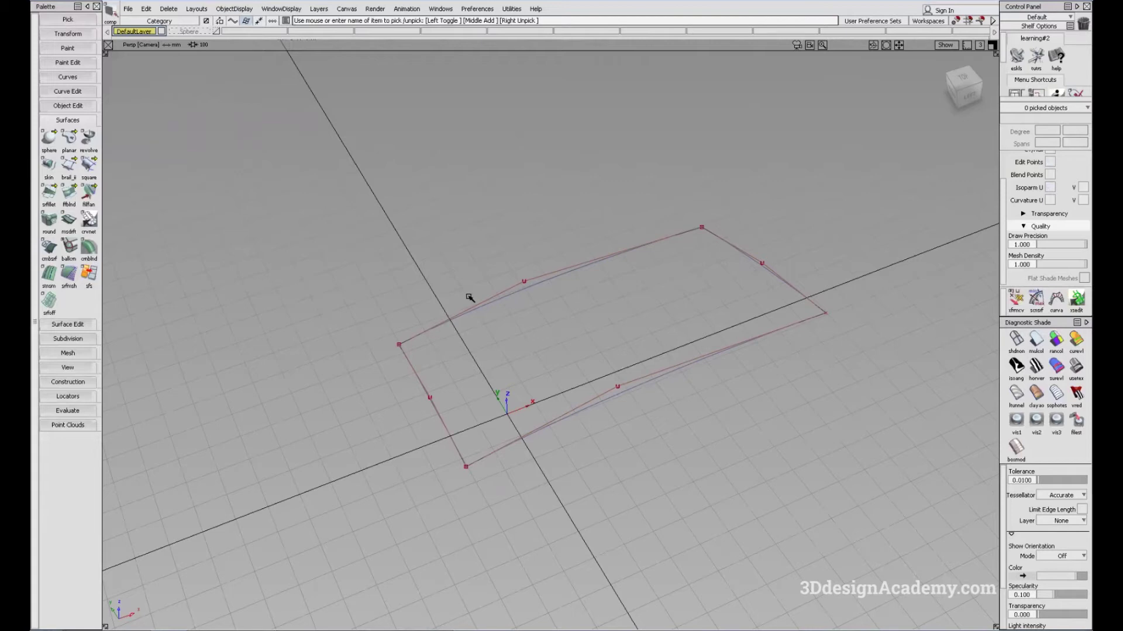
Create a new layer, assign the four boundary curves to it and hide it
{"action": "left_click_drag", "start_coordinate": [588, 387], "coordinate": [609, 393], "text": "alt+shift"}
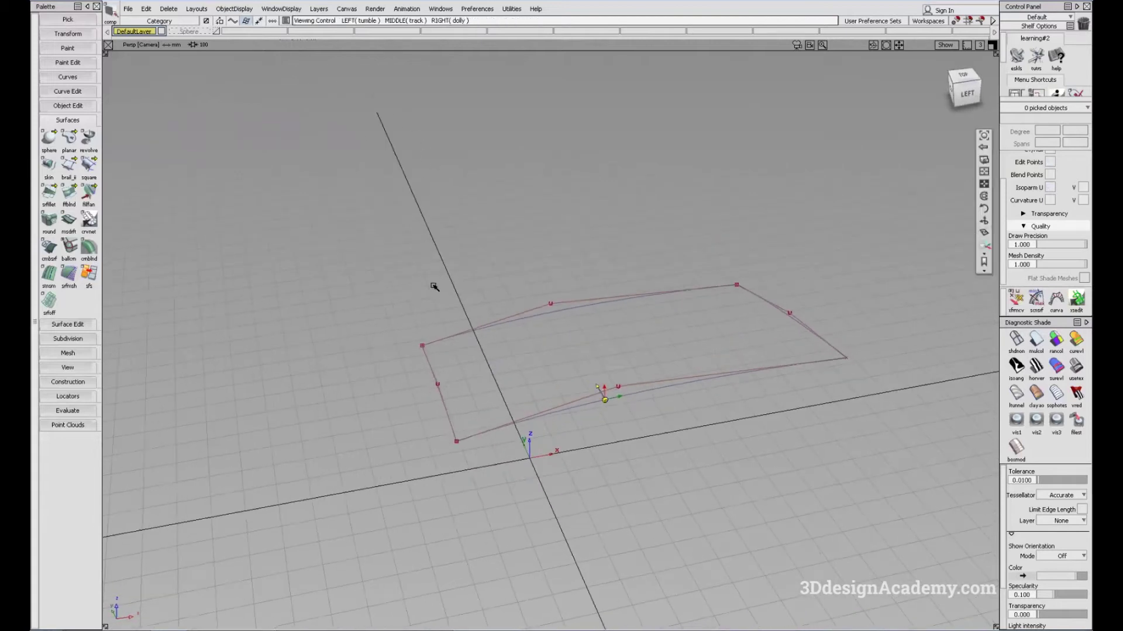
{"action": "left_click", "coordinate": [319, 11]}
{"action": "left_click", "coordinate": [322, 23]}
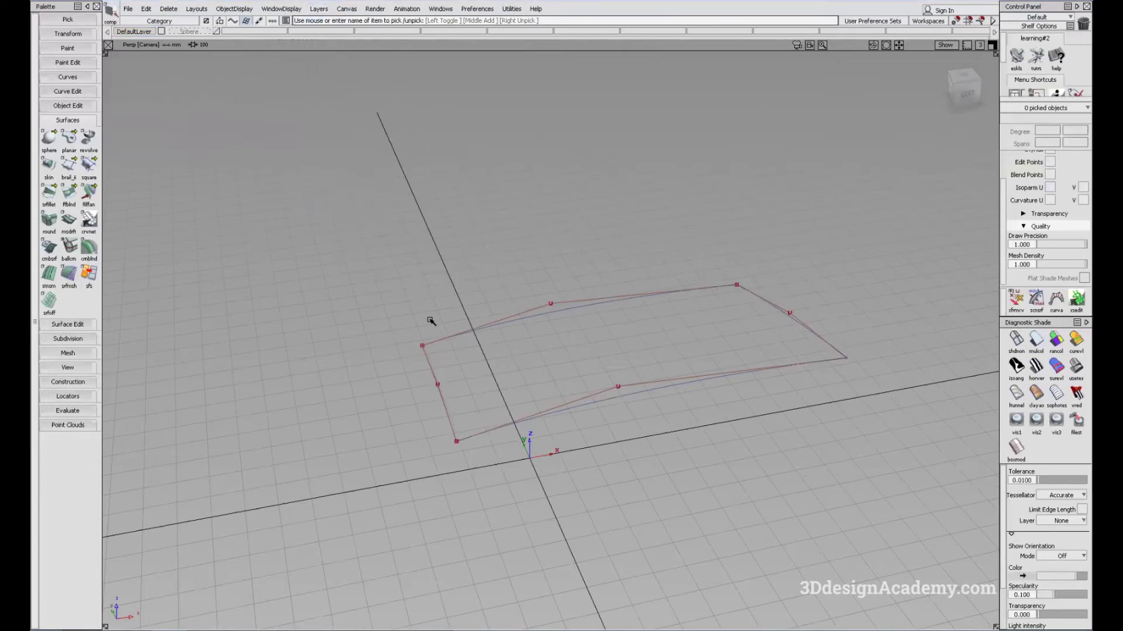
{"action": "left_click_drag", "start_coordinate": [433, 272], "coordinate": [345, 215], "text": "ctrl+shift"}
{"action": "left_click", "coordinate": [252, 32]}
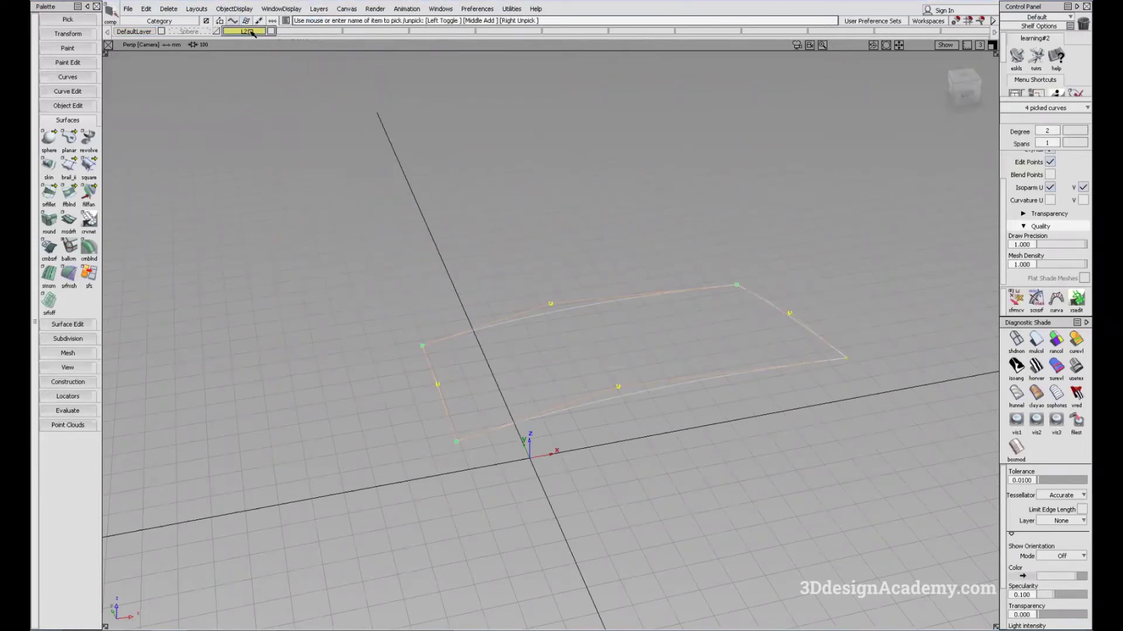
{"action": "left_click", "coordinate": [251, 32]}
{"action": "left_click", "coordinate": [255, 42]}
{"action": "left_click", "coordinate": [272, 32]}
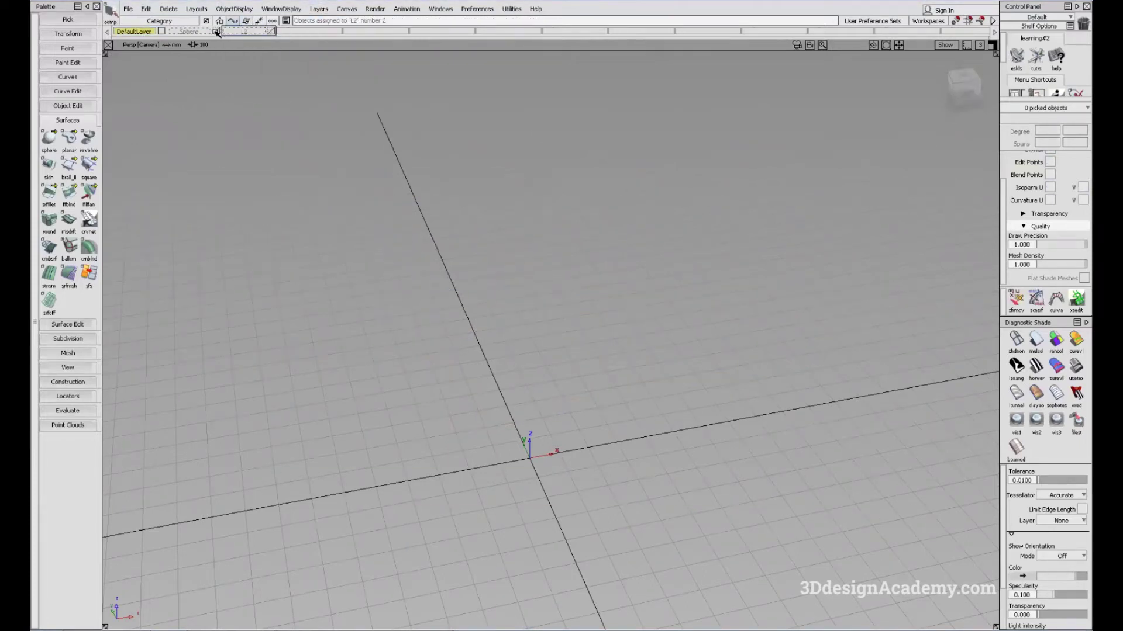
Show the Sphere layer and shade the trimmed sphere in multi-color
{"action": "left_click", "coordinate": [216, 31]}
{"action": "left_click_drag", "start_coordinate": [543, 324], "coordinate": [529, 425], "text": "alt+shift"}
{"action": "right_click_drag", "start_coordinate": [512, 405], "coordinate": [555, 384], "text": "alt+shift"}
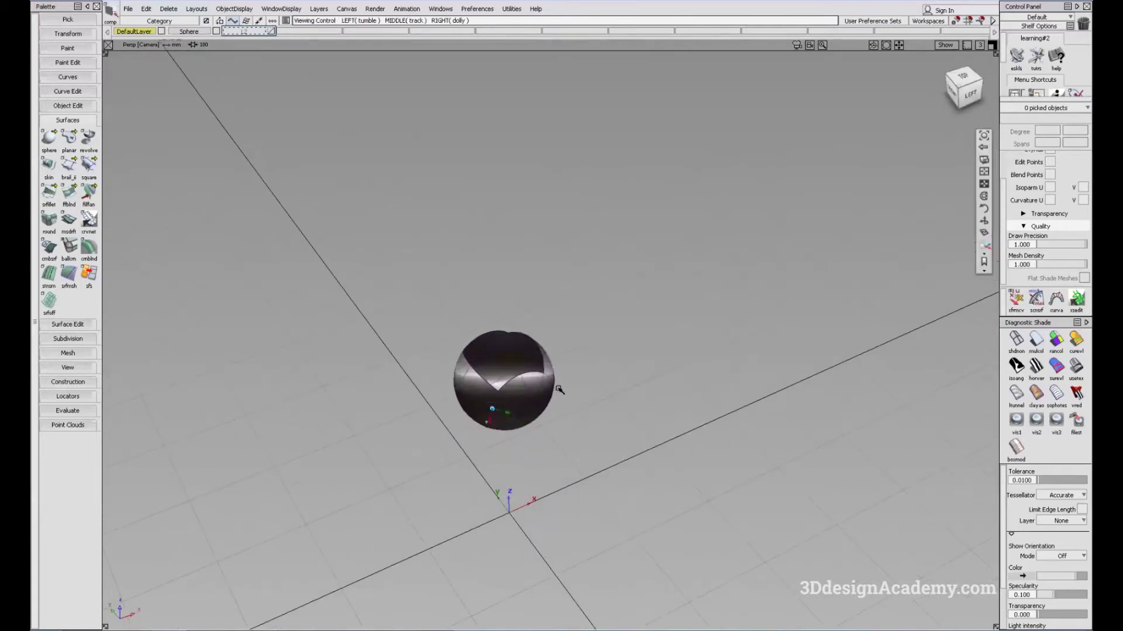
{"action": "left_click", "coordinate": [1036, 341]}
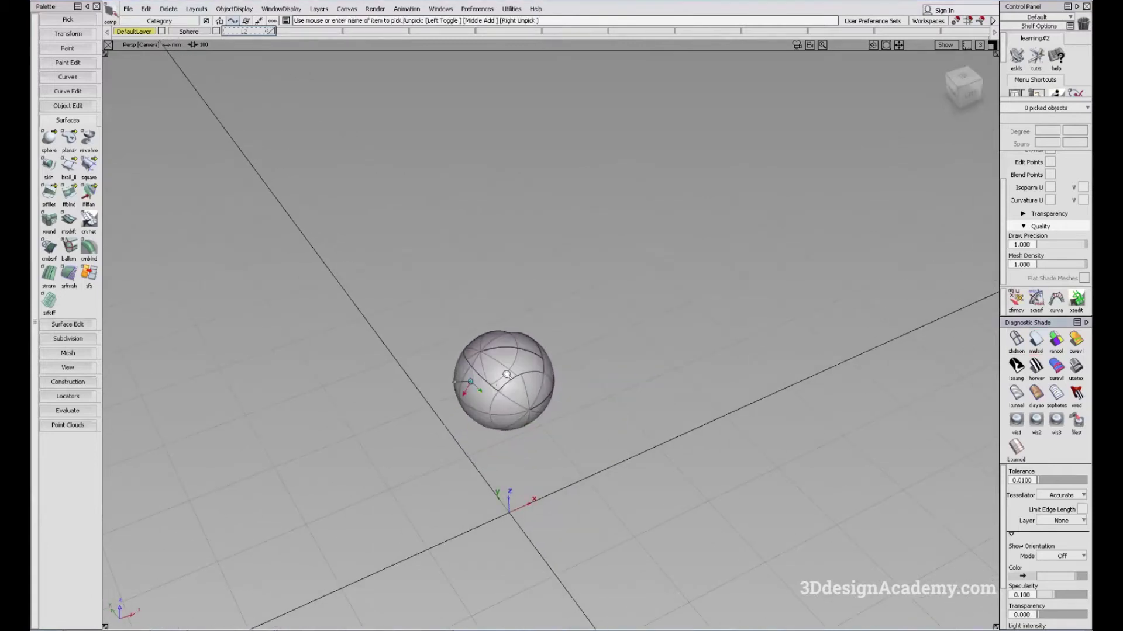
{"action": "right_click_drag", "start_coordinate": [467, 381], "coordinate": [514, 367], "text": "alt+shift"}
{"action": "mouse_move", "coordinate": [513, 368]}
{"action": "left_mouse_down", "text": "alt+shift"}
{"action": "mouse_move", "coordinate": [459, 342]}
{"action": "mouse_move", "coordinate": [614, 413]}
{"action": "mouse_move", "coordinate": [464, 380]}
{"action": "mouse_move", "coordinate": [594, 458]}
{"action": "mouse_move", "coordinate": [506, 423]}
{"action": "left_mouse_up", "text": "alt+shift"}
{"action": "left_click", "coordinate": [507, 423]}
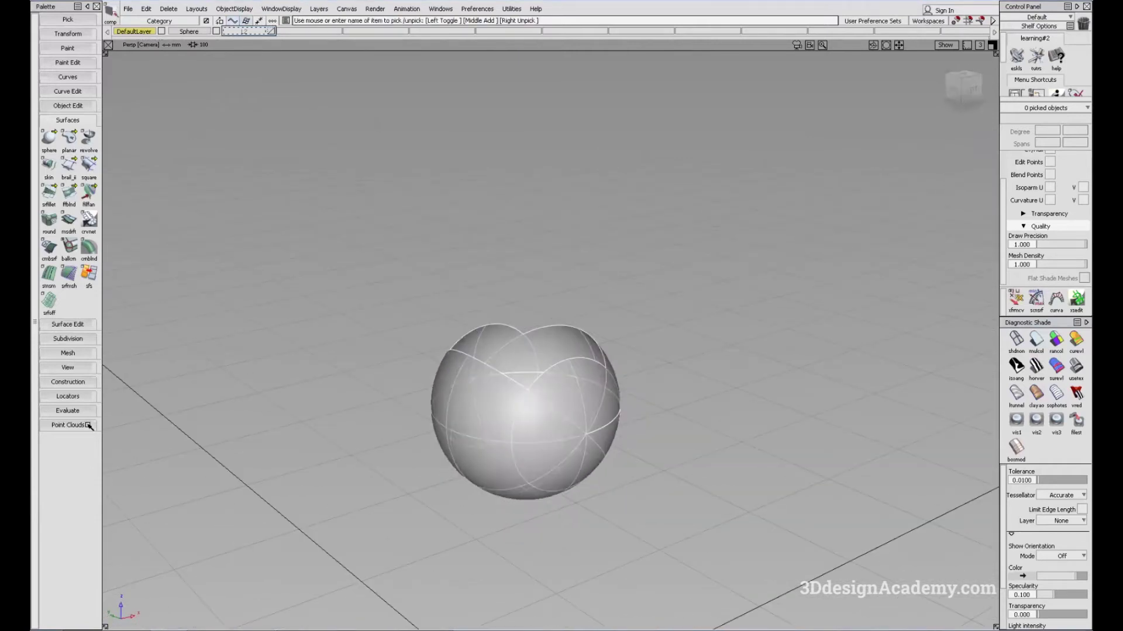
Untrim the sphere to restore its full surface
{"action": "left_click", "coordinate": [72, 327]}
{"action": "left_click_drag", "start_coordinate": [71, 343], "coordinate": [111, 342]}
{"action": "left_click", "coordinate": [454, 388]}
{"action": "left_click_drag", "start_coordinate": [462, 391], "coordinate": [631, 454], "text": "alt+shift"}
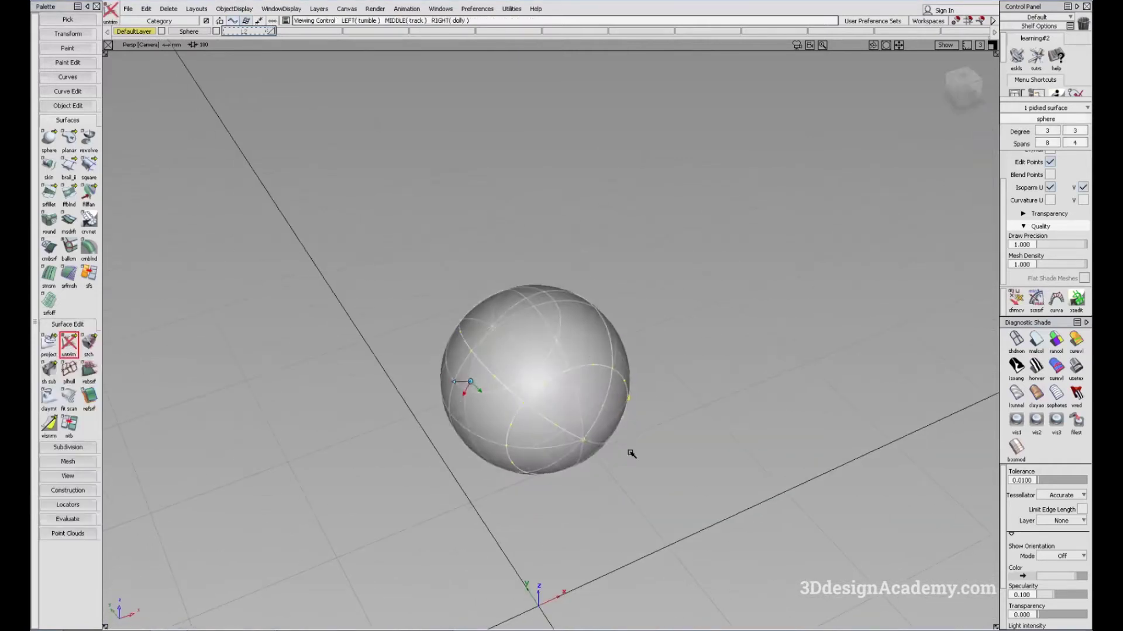
{"action": "left_click_drag", "start_coordinate": [599, 370], "coordinate": [587, 401], "text": "ctrl+shift"}
{"action": "left_click_drag", "start_coordinate": [587, 401], "coordinate": [447, 346], "text": "alt+shift"}
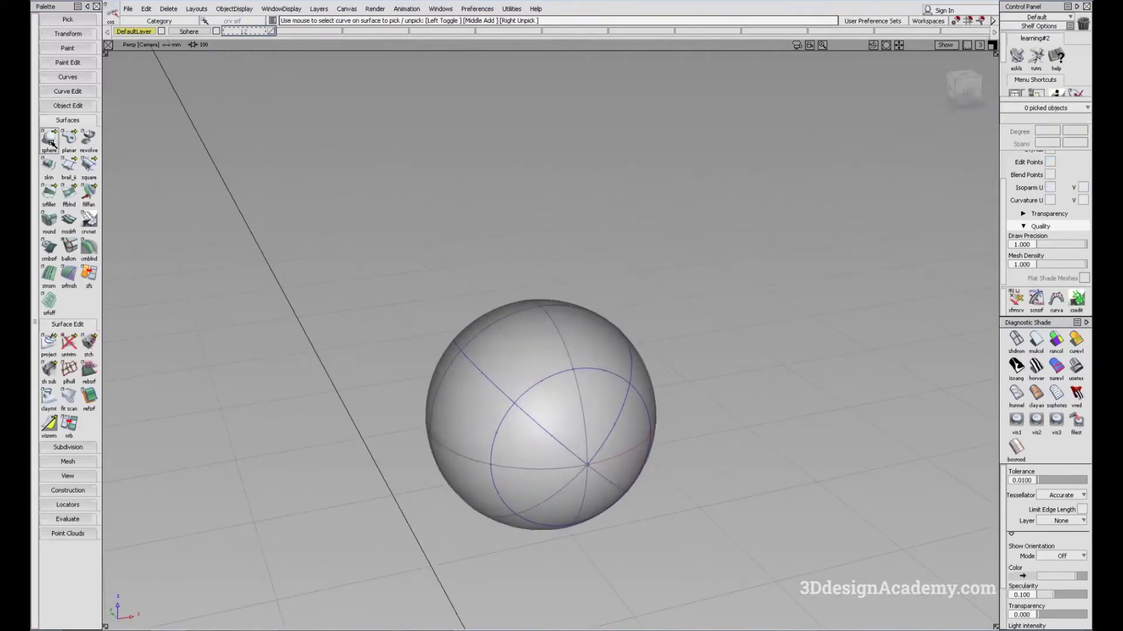
Trim the sphere along its curves on surface, discarding the four-sided region at its top
{"action": "left_click_drag", "start_coordinate": [332, 384], "coordinate": [350, 384], "text": "alt+shift"}
{"action": "left_click_drag", "start_coordinate": [70, 343], "coordinate": [91, 344]}
{"action": "left_click_drag", "start_coordinate": [449, 364], "coordinate": [569, 353], "text": "alt+shift"}
{"action": "left_click", "coordinate": [569, 354]}
{"action": "left_click", "coordinate": [947, 617]}
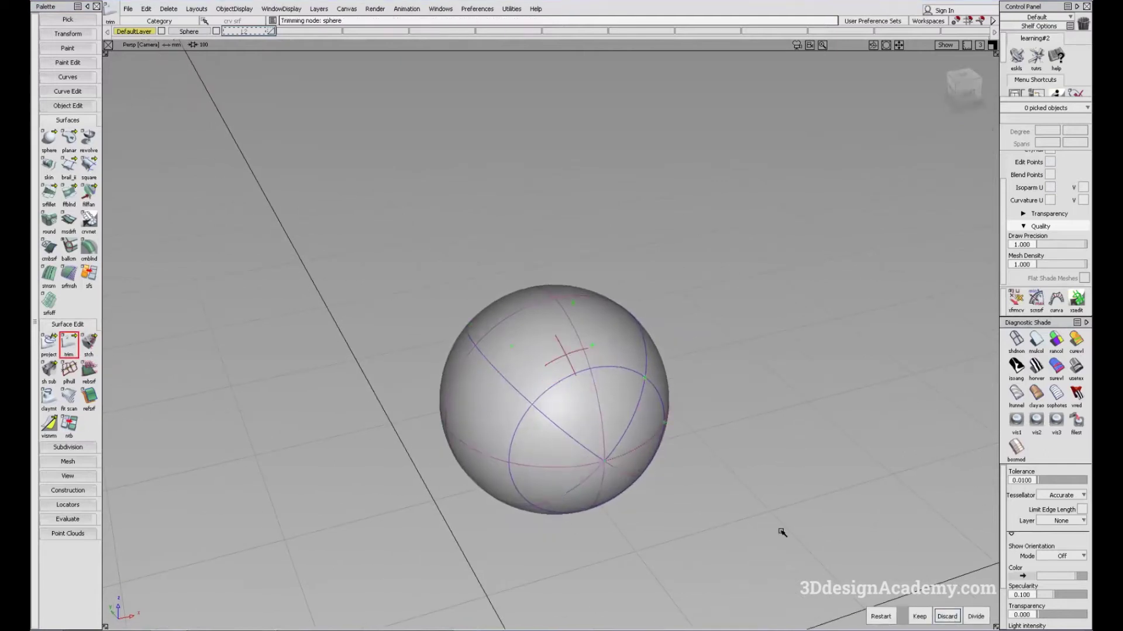
{"action": "mouse_move", "coordinate": [519, 393]}
{"action": "left_mouse_down", "text": "alt+shift"}
{"action": "mouse_move", "coordinate": [515, 403]}
{"action": "mouse_move", "coordinate": [353, 382]}
{"action": "mouse_move", "coordinate": [614, 432]}
{"action": "left_mouse_up", "text": "alt+shift"}
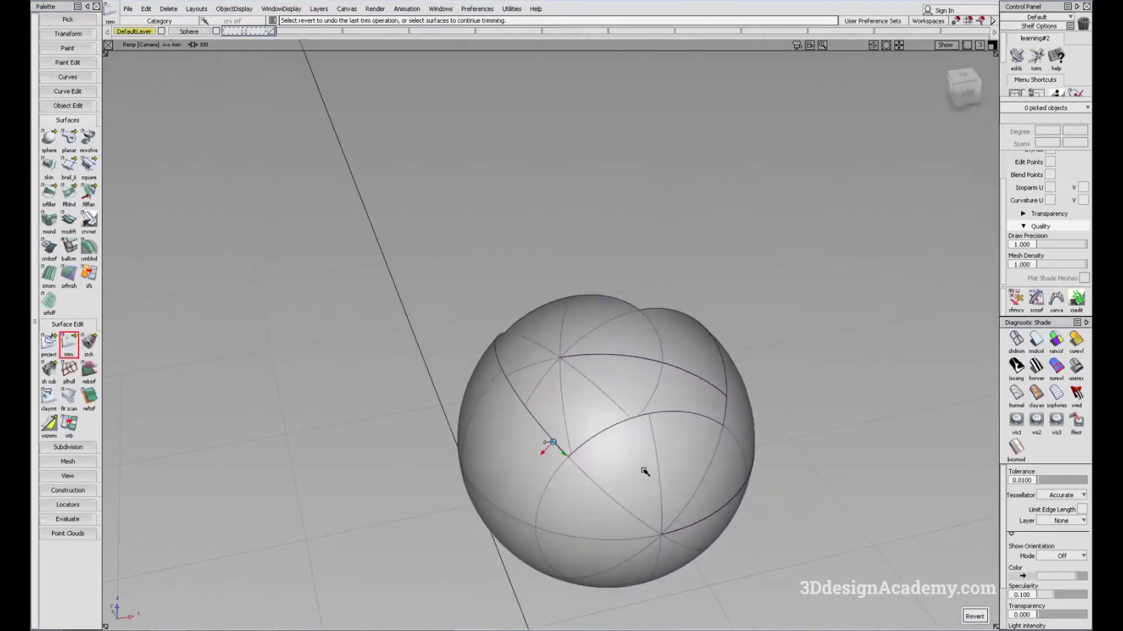
{"action": "left_click_drag", "start_coordinate": [644, 469], "coordinate": [672, 435], "text": "ctrl+shift"}
Turn off shading to examine the sphere's trimmed opening in wireframe, and restore the multi-color shading
{"action": "left_click", "coordinate": [1016, 341]}
{"action": "mouse_move", "coordinate": [596, 398]}
{"action": "left_mouse_down", "text": "alt+shift"}
{"action": "mouse_move", "coordinate": [444, 390]}
{"action": "mouse_move", "coordinate": [491, 383]}
{"action": "mouse_move", "coordinate": [592, 429]}
{"action": "mouse_move", "coordinate": [574, 388]}
{"action": "mouse_move", "coordinate": [451, 382]}
{"action": "mouse_move", "coordinate": [546, 381]}
{"action": "mouse_move", "coordinate": [431, 388]}
{"action": "mouse_move", "coordinate": [507, 360]}
{"action": "mouse_move", "coordinate": [472, 381]}
{"action": "mouse_move", "coordinate": [546, 368]}
{"action": "mouse_move", "coordinate": [499, 351]}
{"action": "left_mouse_up", "text": "alt+shift"}
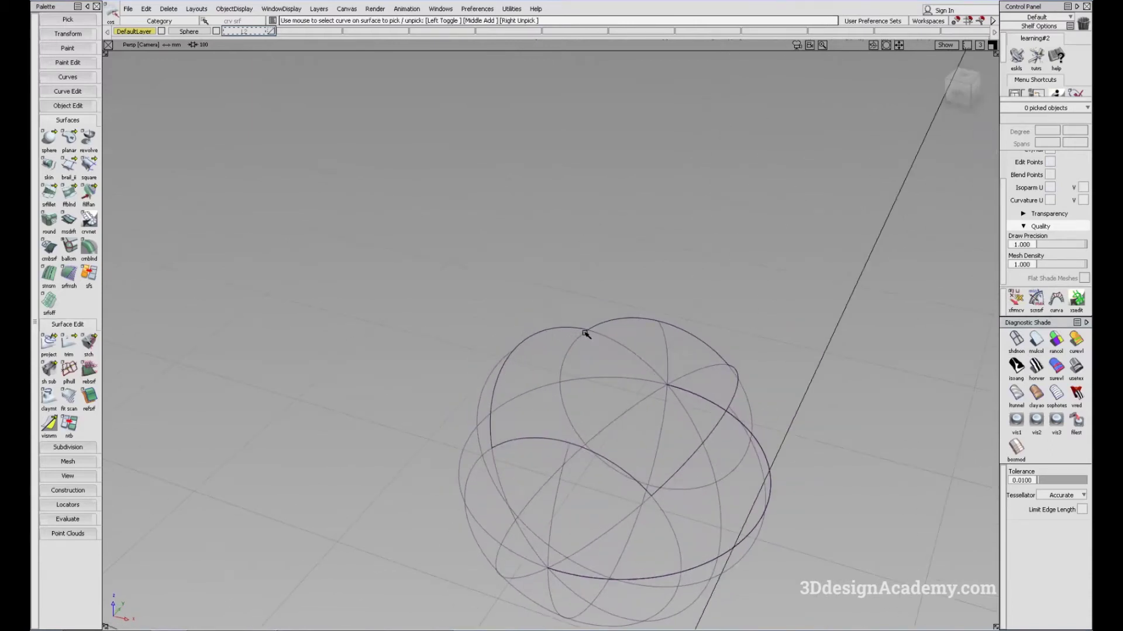
{"action": "mouse_move", "coordinate": [509, 446]}
{"action": "left_mouse_down", "text": "alt+shift"}
{"action": "mouse_move", "coordinate": [484, 431]}
{"action": "mouse_move", "coordinate": [511, 430]}
{"action": "left_mouse_up", "text": "alt+shift"}
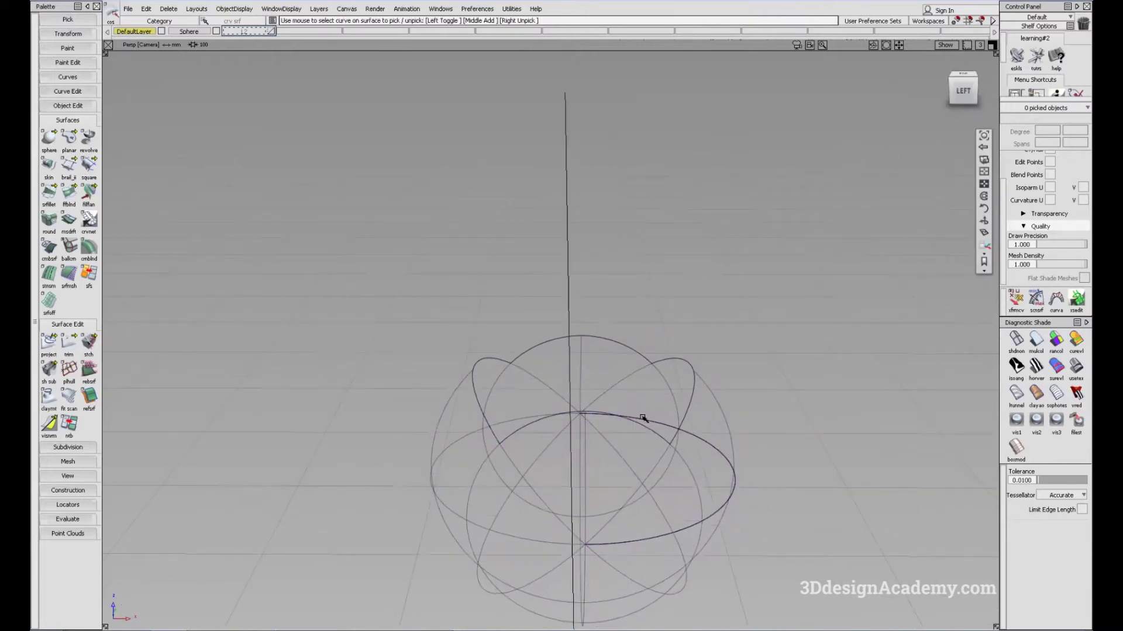
{"action": "mouse_move", "coordinate": [665, 435]}
{"action": "left_mouse_down", "text": "alt+shift"}
{"action": "mouse_move", "coordinate": [624, 416]}
{"action": "mouse_move", "coordinate": [649, 459]}
{"action": "left_mouse_up", "text": "alt+shift"}
{"action": "left_click", "coordinate": [1036, 340]}
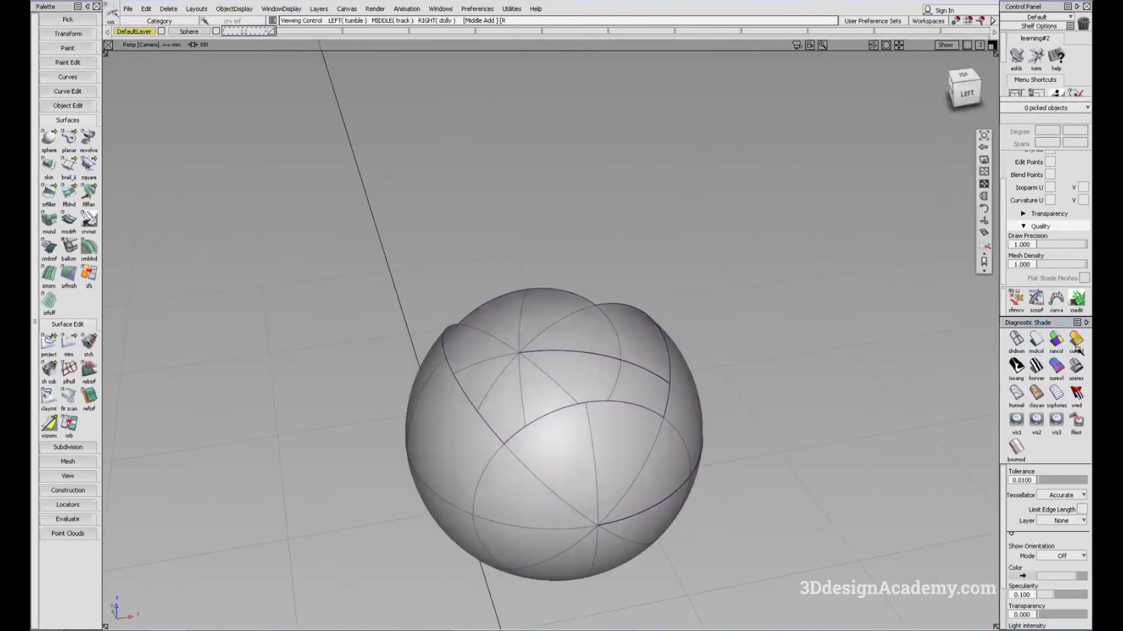
Shade the sphere with the user-defined texture using the Showroom map, and examine the edges of the trimmed opening
{"action": "left_click", "coordinate": [1076, 367]}
{"action": "right_click_drag", "start_coordinate": [710, 446], "coordinate": [569, 418], "text": "alt+shift"}
{"action": "left_click_drag", "start_coordinate": [569, 418], "coordinate": [571, 402], "text": "alt+shift"}
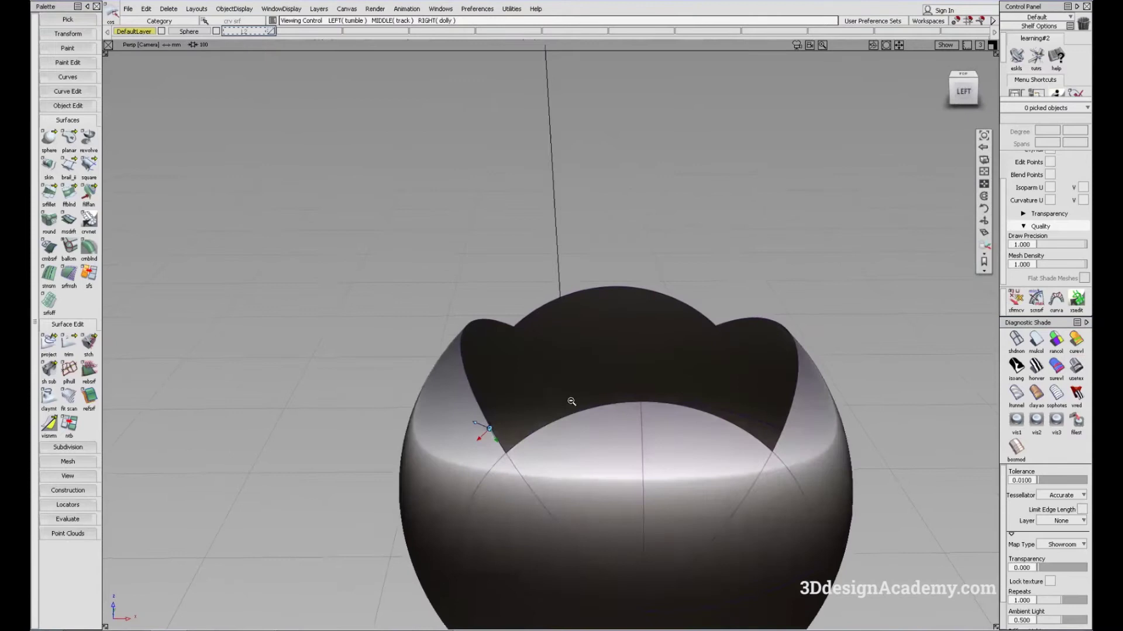
{"action": "right_click_drag", "start_coordinate": [571, 402], "coordinate": [600, 410], "text": "alt+shift"}
{"action": "left_click_drag", "start_coordinate": [559, 407], "coordinate": [581, 426], "text": "alt+shift"}
{"action": "right_click_drag", "start_coordinate": [523, 389], "coordinate": [515, 391], "text": "alt+shift"}
{"action": "left_click_drag", "start_coordinate": [515, 390], "coordinate": [496, 357], "text": "alt+shift"}
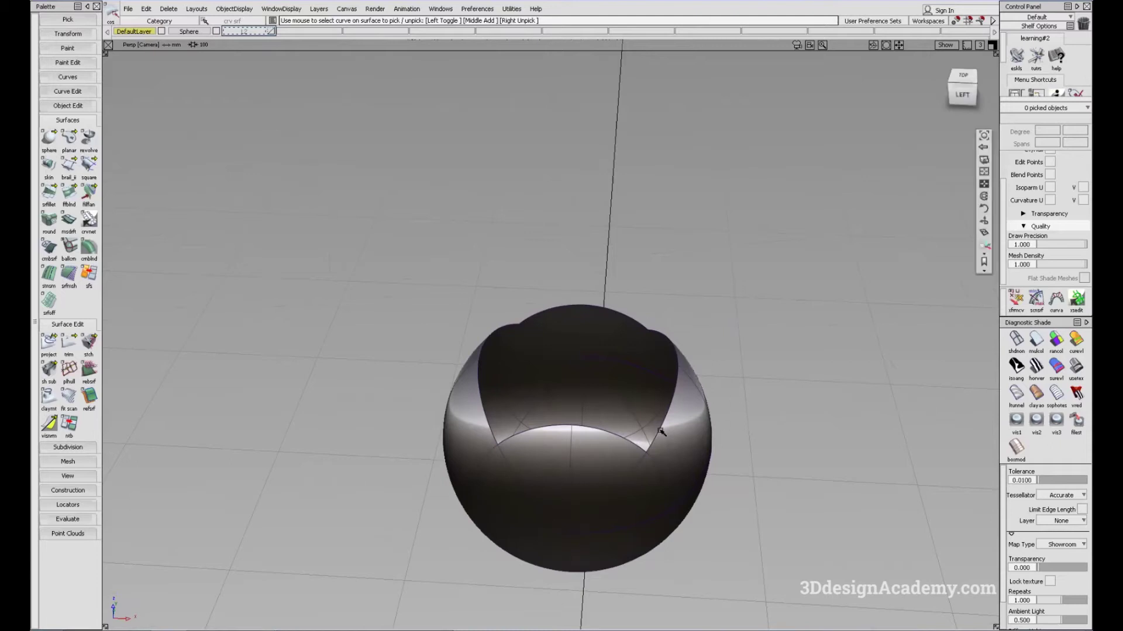
{"action": "left_click_drag", "start_coordinate": [579, 369], "coordinate": [577, 316], "text": "alt+shift"}
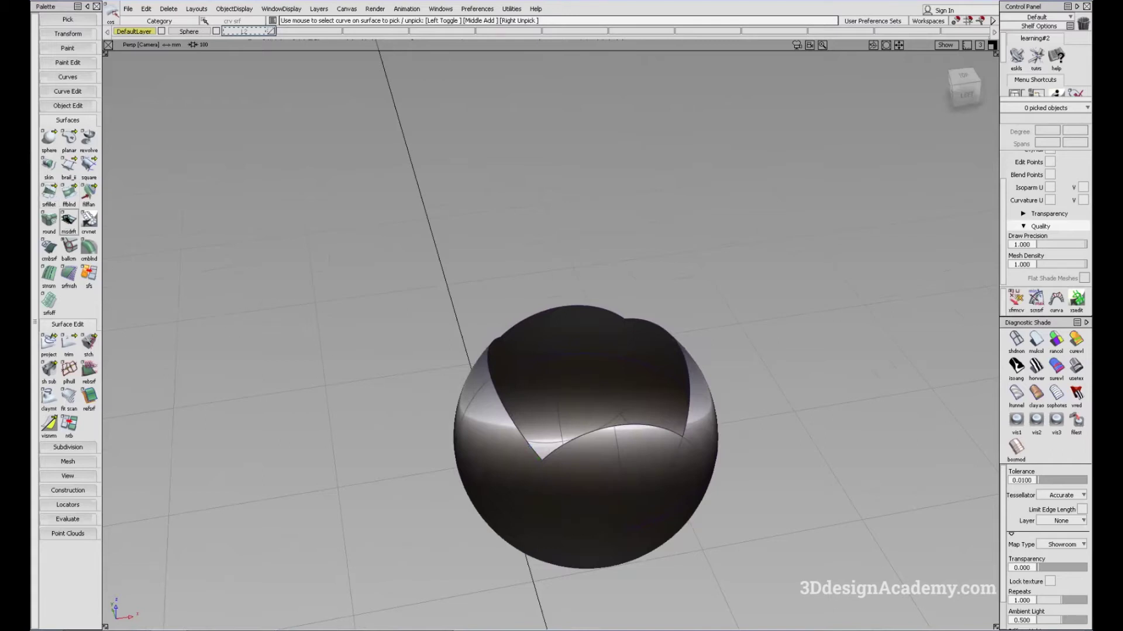
Build a Birail surface across the sphere's trimmed opening, using two opposite edges as generation curves and the other two as rails
{"action": "left_click", "coordinate": [69, 168]}
{"action": "left_click_drag", "start_coordinate": [409, 271], "coordinate": [439, 318], "text": "alt+shift"}
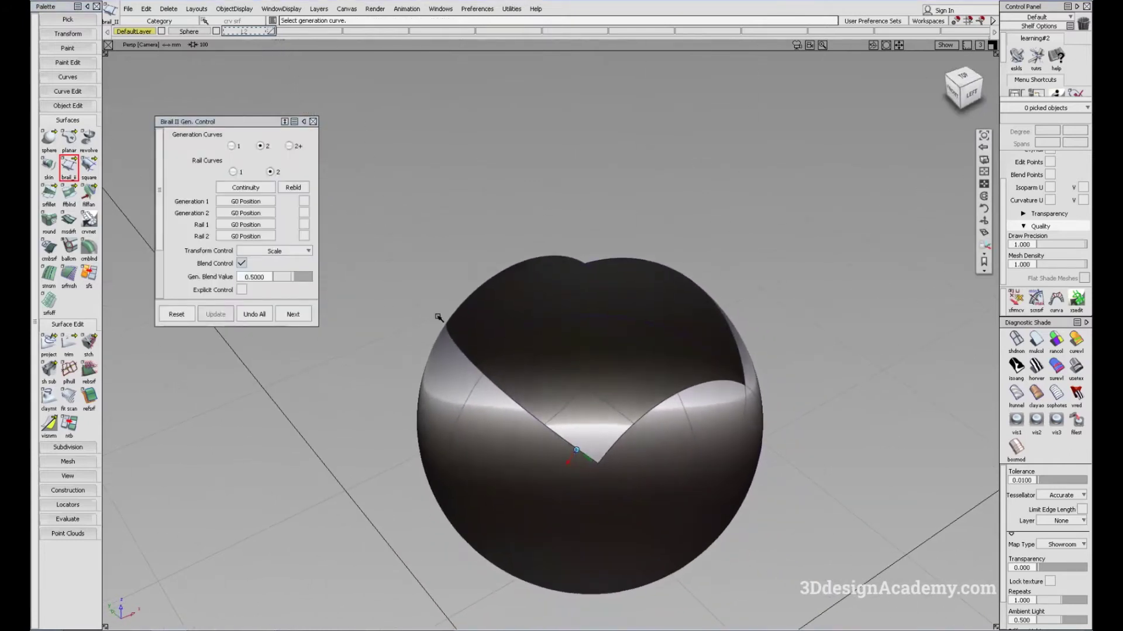
{"action": "left_click_drag", "start_coordinate": [404, 261], "coordinate": [542, 387], "text": "alt+shift"}
{"action": "left_click", "coordinate": [541, 386]}
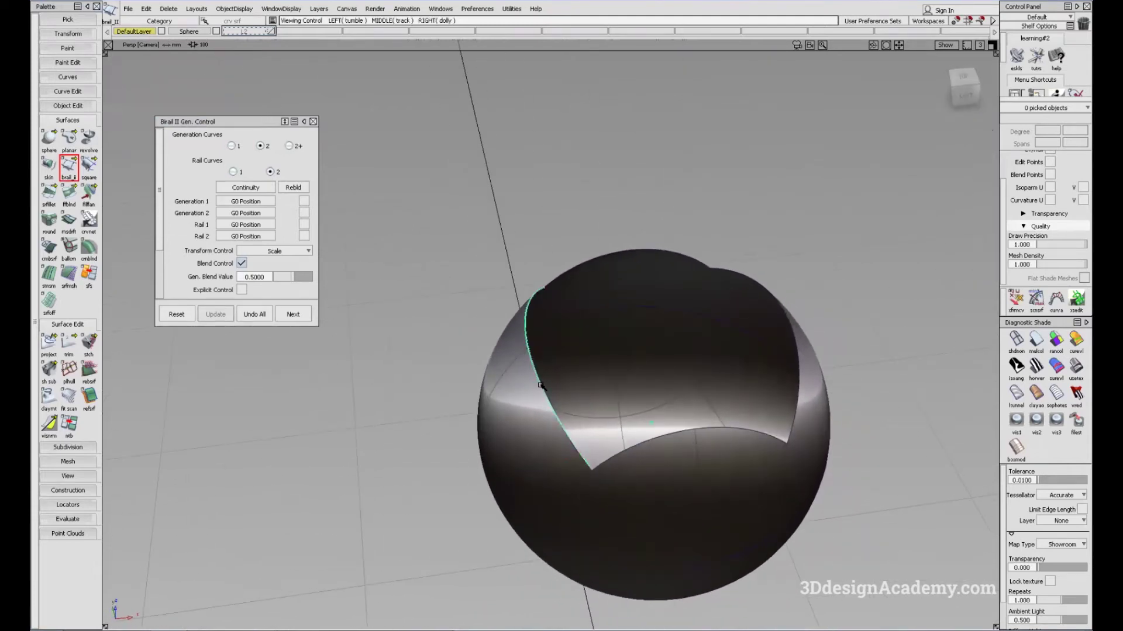
{"action": "left_click", "coordinate": [798, 355]}
{"action": "left_click_drag", "start_coordinate": [798, 355], "coordinate": [616, 287], "text": "alt+shift"}
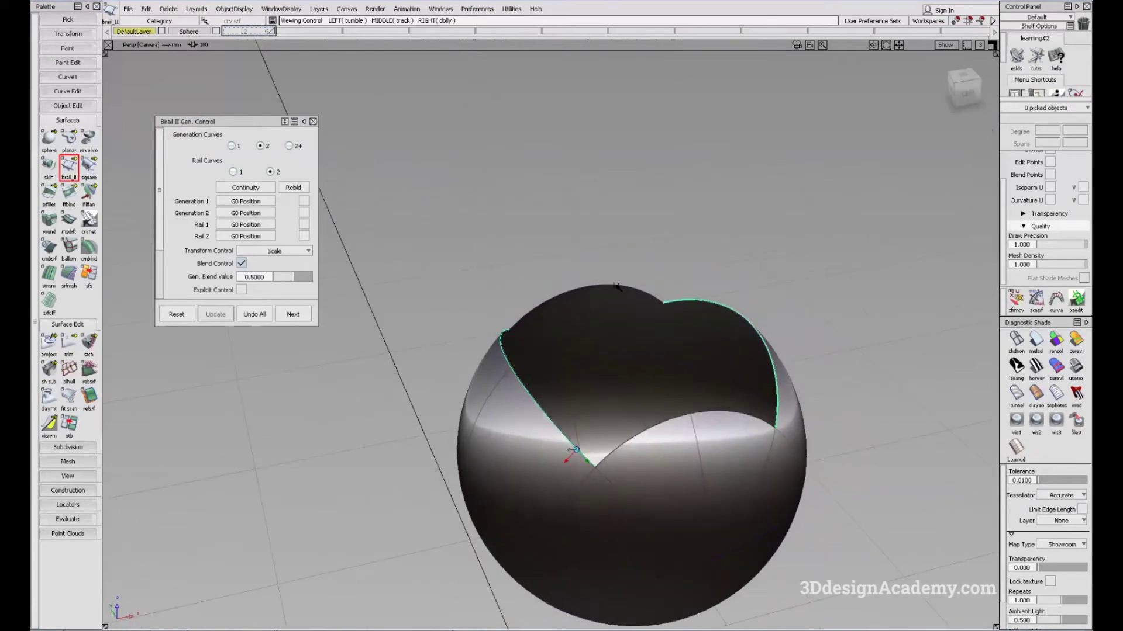
{"action": "left_click", "coordinate": [613, 286]}
{"action": "left_click", "coordinate": [732, 412]}
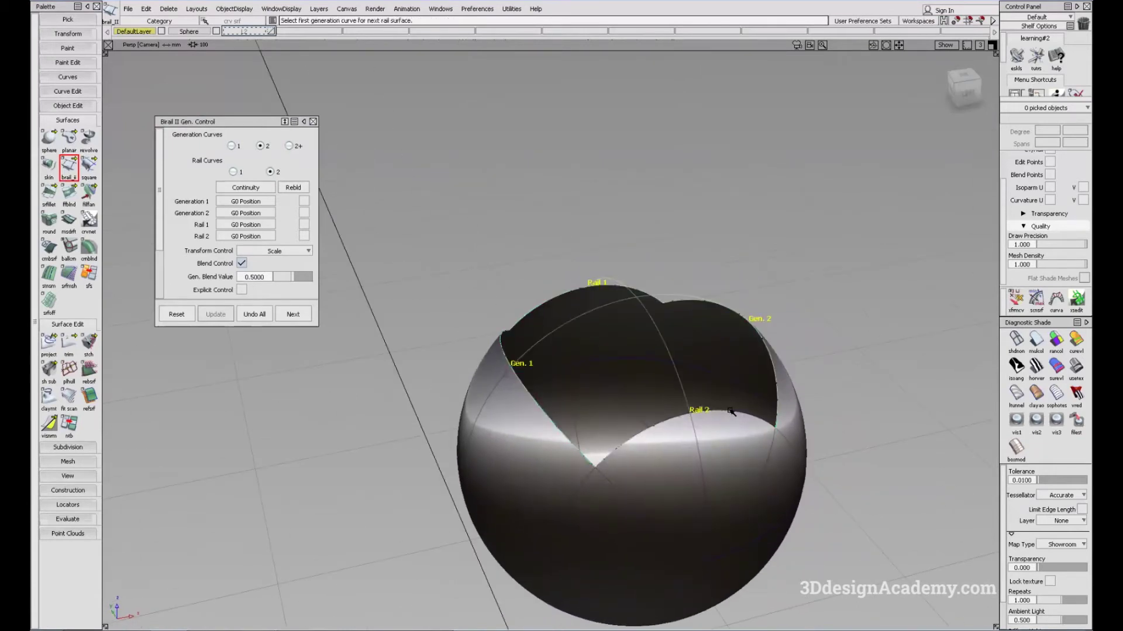
Reapply the Showroom user-defined texture shading with the birail surface included, and examine its transition into the sphere
{"action": "left_click_drag", "start_coordinate": [732, 413], "coordinate": [587, 391], "text": "alt+shift"}
{"action": "left_click_drag", "start_coordinate": [676, 476], "coordinate": [677, 501], "text": "ctrl+shift"}
{"action": "left_click", "coordinate": [1018, 340]}
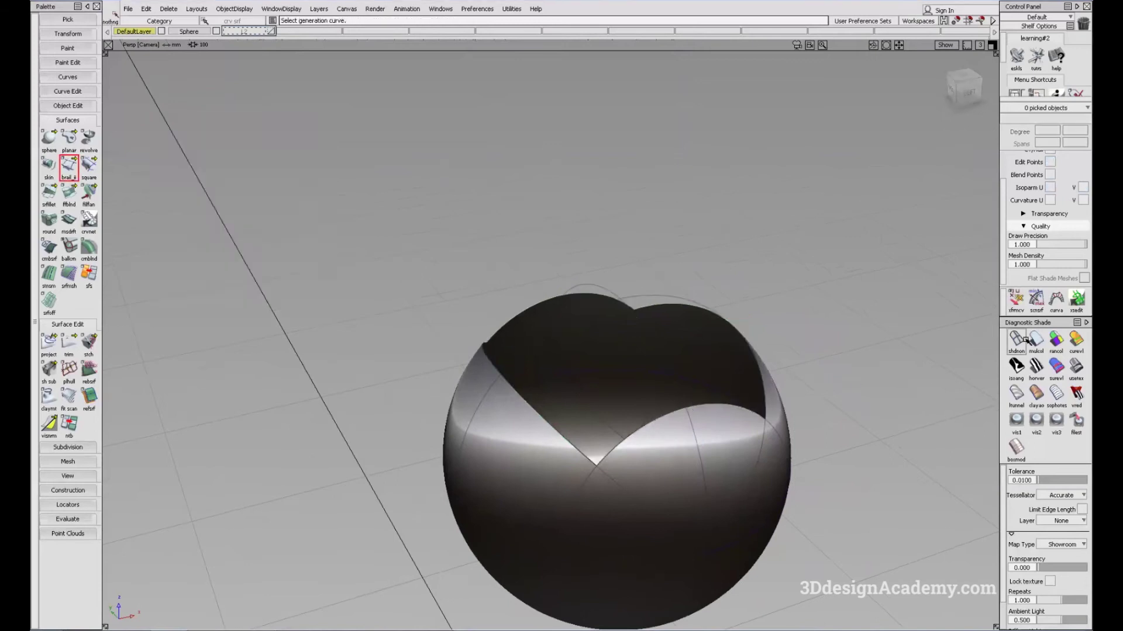
{"action": "left_click", "coordinate": [1034, 341]}
{"action": "left_click", "coordinate": [1035, 341]}
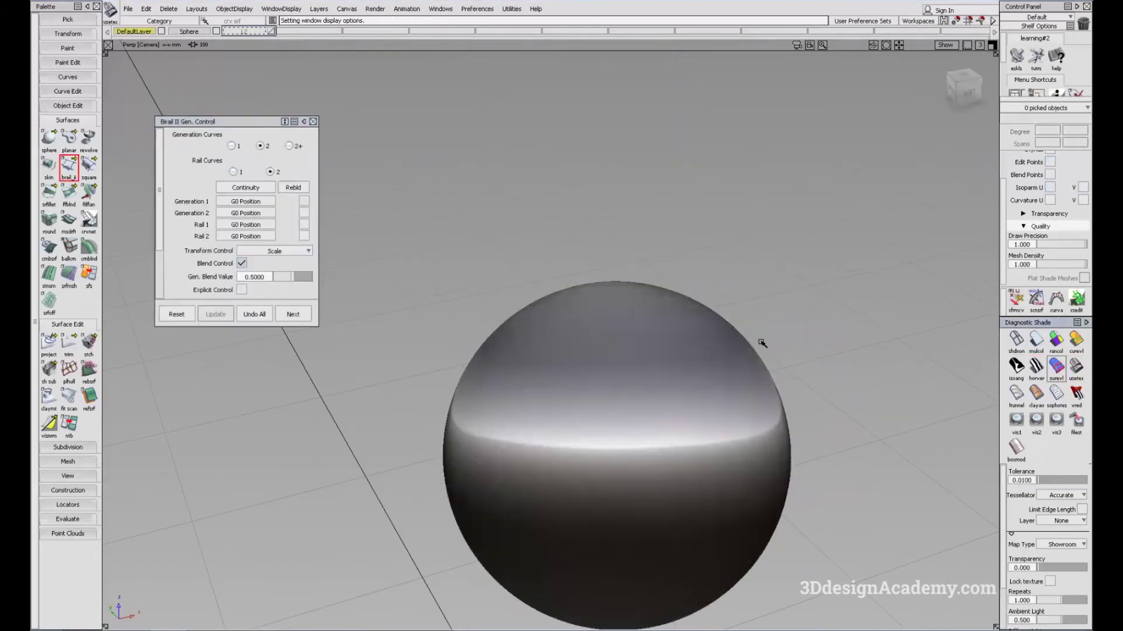
{"action": "mouse_move", "coordinate": [760, 343]}
{"action": "left_mouse_down", "text": "alt+shift"}
{"action": "mouse_move", "coordinate": [609, 388]}
{"action": "mouse_move", "coordinate": [555, 521]}
{"action": "left_mouse_up", "text": "alt+shift"}
{"action": "left_click_drag", "start_coordinate": [690, 295], "coordinate": [728, 459], "text": "alt+shift"}
{"action": "left_click_drag", "start_coordinate": [584, 379], "coordinate": [770, 436], "text": "alt+shift"}
Duplicate the trimmed sphere without its fill surface and move the copy away from the original
{"action": "left_click_drag", "start_coordinate": [699, 269], "coordinate": [624, 401], "text": "ctrl+shift"}
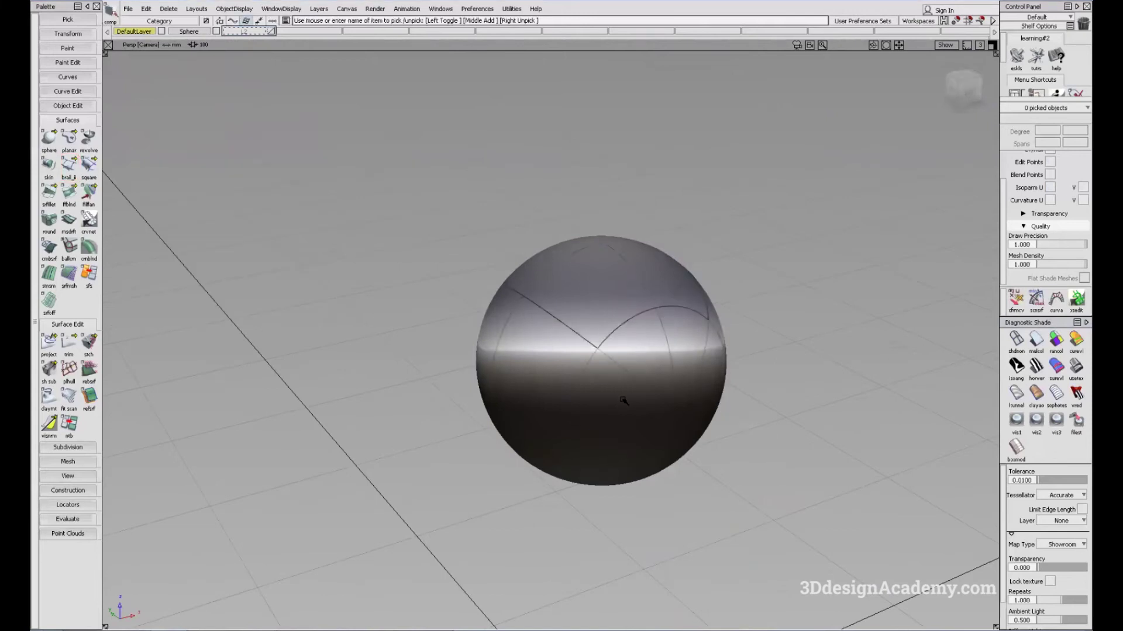
{"action": "left_click", "coordinate": [624, 401]}
{"action": "right_click_drag", "start_coordinate": [690, 380], "coordinate": [639, 376], "text": "alt+shift"}
{"action": "left_click_drag", "start_coordinate": [639, 376], "coordinate": [631, 391], "text": "alt+shift"}
{"action": "key", "text": "ctrl+c"}
{"action": "key", "text": "ctrl+v"}
{"action": "right_click_drag", "start_coordinate": [730, 353], "coordinate": [728, 323], "text": "ctrl+shift"}
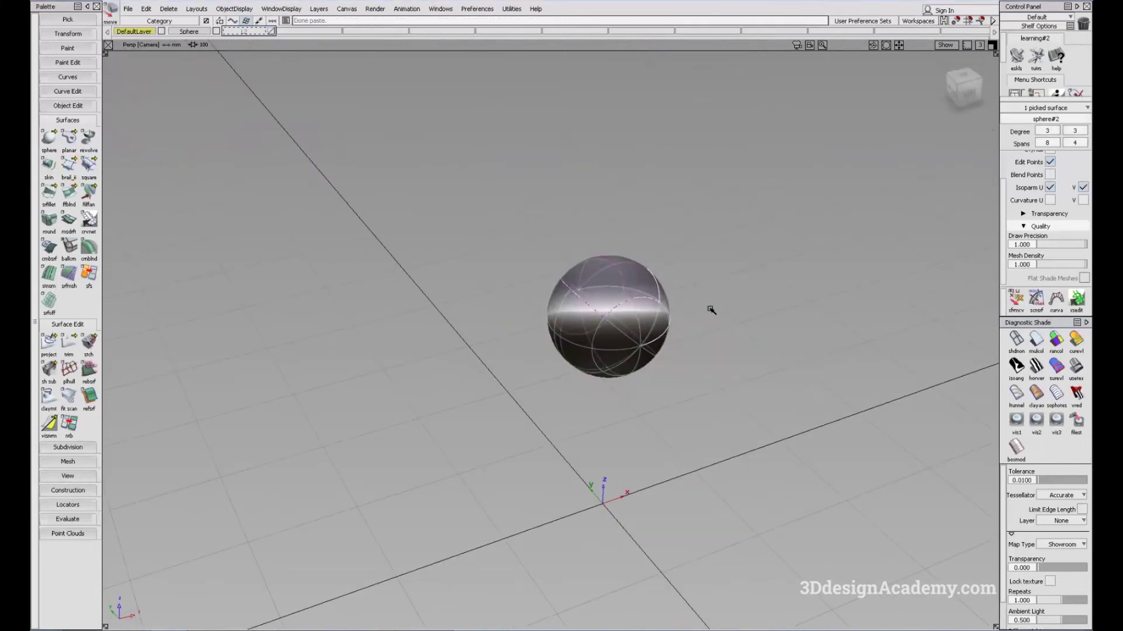
{"action": "middle_click_drag", "start_coordinate": [710, 307], "coordinate": [847, 393]}
{"action": "right_click_drag", "start_coordinate": [708, 380], "coordinate": [744, 378], "text": "alt+shift"}
{"action": "left_click_drag", "start_coordinate": [744, 378], "coordinate": [773, 418], "text": "alt+shift"}
{"action": "left_click_drag", "start_coordinate": [776, 432], "coordinate": [762, 375], "text": "ctrl+shift"}
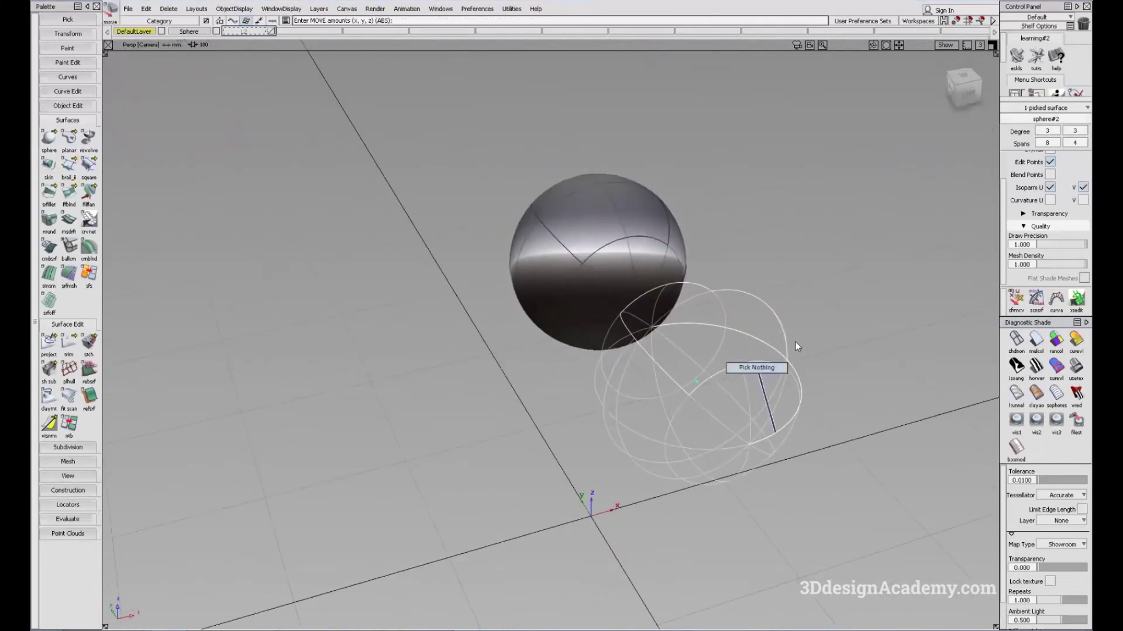
Refresh the Showroom texture shading so that it covers both the original and the copied sphere
{"action": "left_click", "coordinate": [1042, 339]}
{"action": "right_click_drag", "start_coordinate": [739, 377], "coordinate": [763, 377], "text": "alt+shift"}
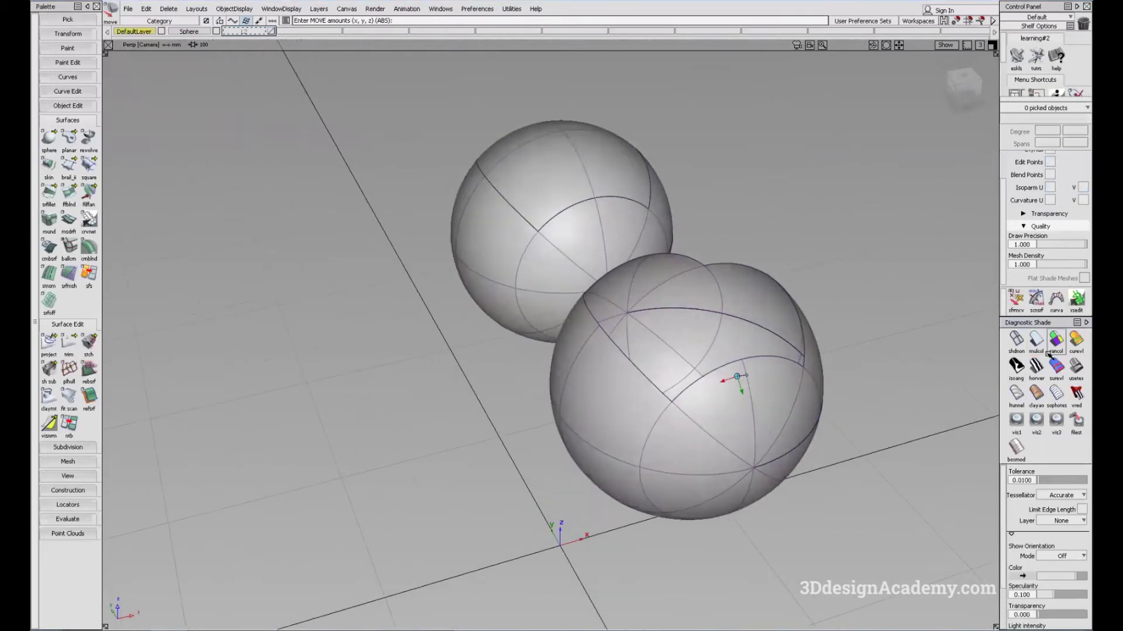
{"action": "left_click", "coordinate": [1076, 367]}
{"action": "left_click_drag", "start_coordinate": [754, 372], "coordinate": [658, 319], "text": "alt+shift"}
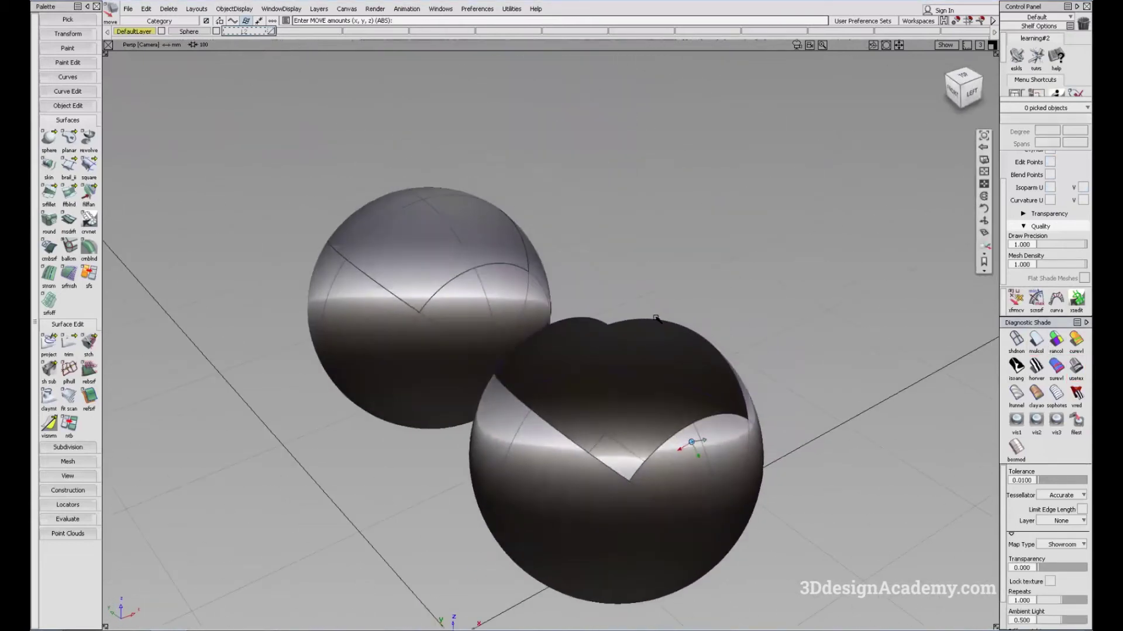
Build a Square surface from the four trimmed edges of the copied sphere's opening, with Free continuity on every side
{"action": "left_click", "coordinate": [87, 168]}
{"action": "left_click_drag", "start_coordinate": [649, 430], "coordinate": [579, 398], "text": "alt+shift"}
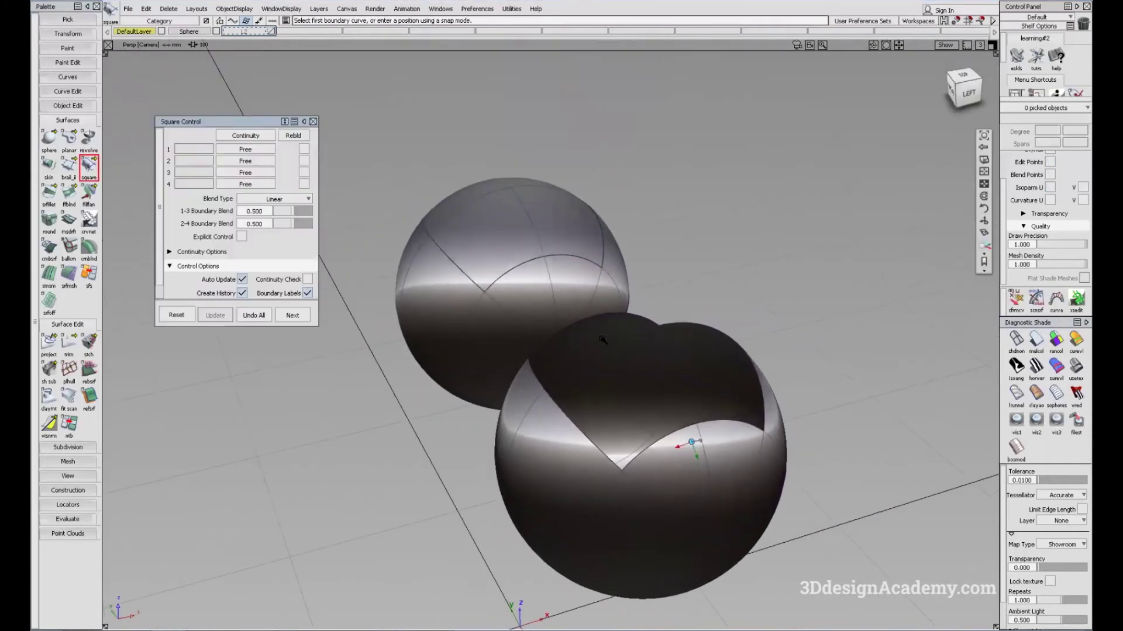
{"action": "left_click_drag", "start_coordinate": [602, 339], "coordinate": [688, 314], "text": "alt+shift"}
{"action": "left_click", "coordinate": [624, 411]}
{"action": "left_click", "coordinate": [737, 322]}
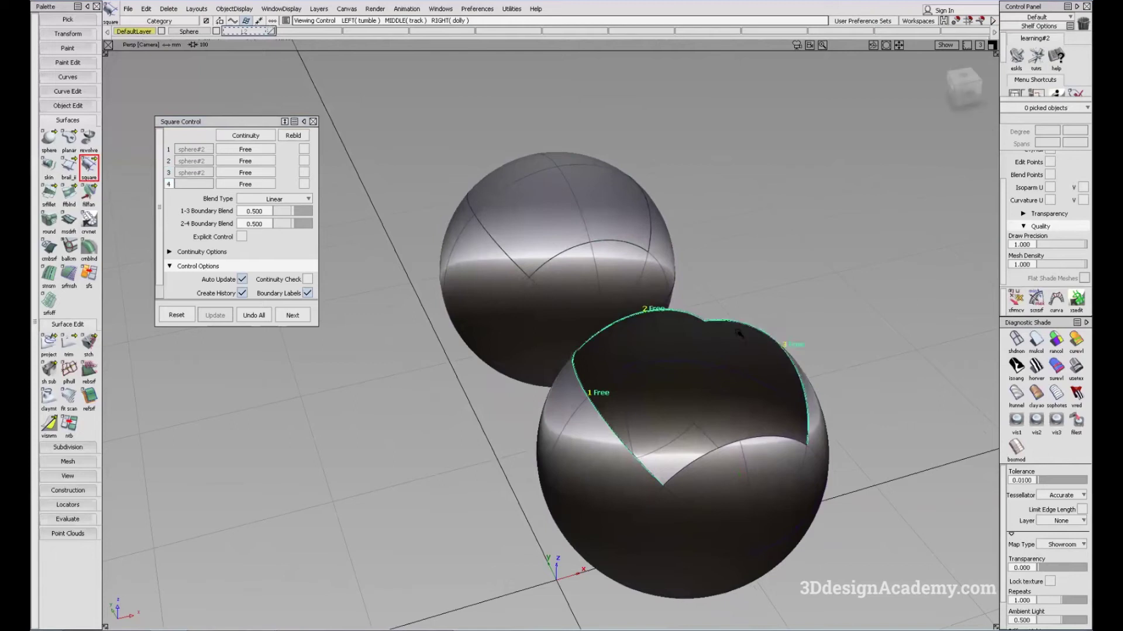
{"action": "left_click", "coordinate": [766, 438]}
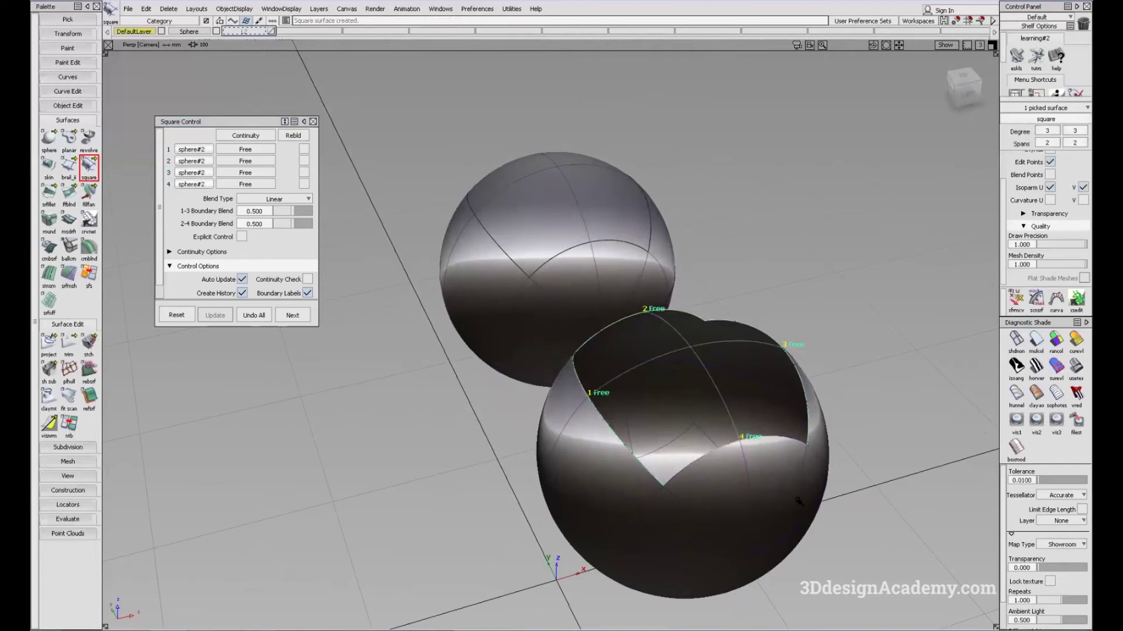
Shade the new square surface with the Showroom texture and examine how its highlights meet the copied sphere
{"action": "left_click", "coordinate": [1076, 367]}
{"action": "mouse_move", "coordinate": [792, 530]}
{"action": "left_mouse_down", "text": "alt+shift"}
{"action": "mouse_move", "coordinate": [594, 446]}
{"action": "mouse_move", "coordinate": [731, 433]}
{"action": "mouse_move", "coordinate": [773, 586]}
{"action": "mouse_move", "coordinate": [602, 306]}
{"action": "mouse_move", "coordinate": [581, 210]}
{"action": "left_mouse_up", "text": "alt+shift"}
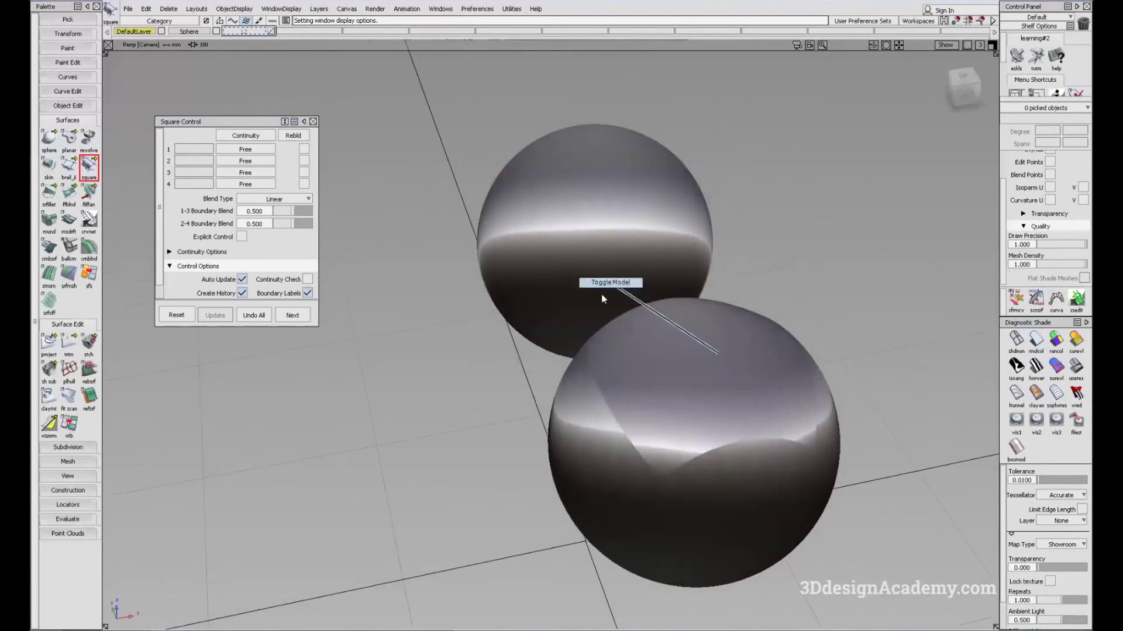
{"action": "left_click_drag", "start_coordinate": [577, 286], "coordinate": [574, 227], "text": "alt+shift"}
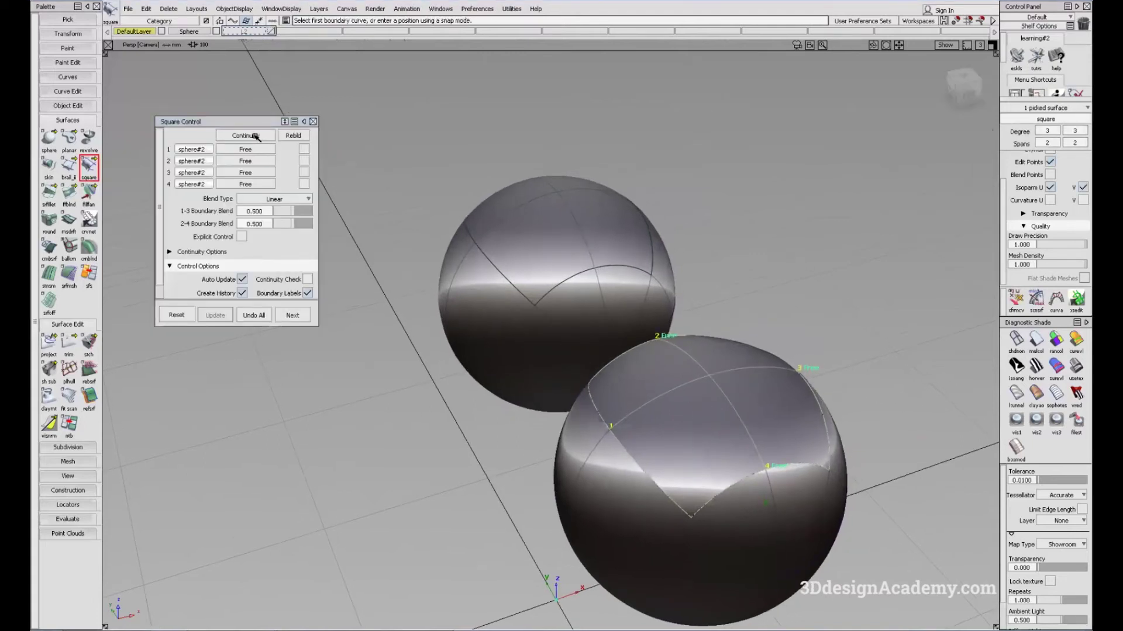
Set all four boundaries of the square surface to G2 Curvature continuity
{"action": "left_click", "coordinate": [256, 137]}
{"action": "left_click", "coordinate": [263, 188]}
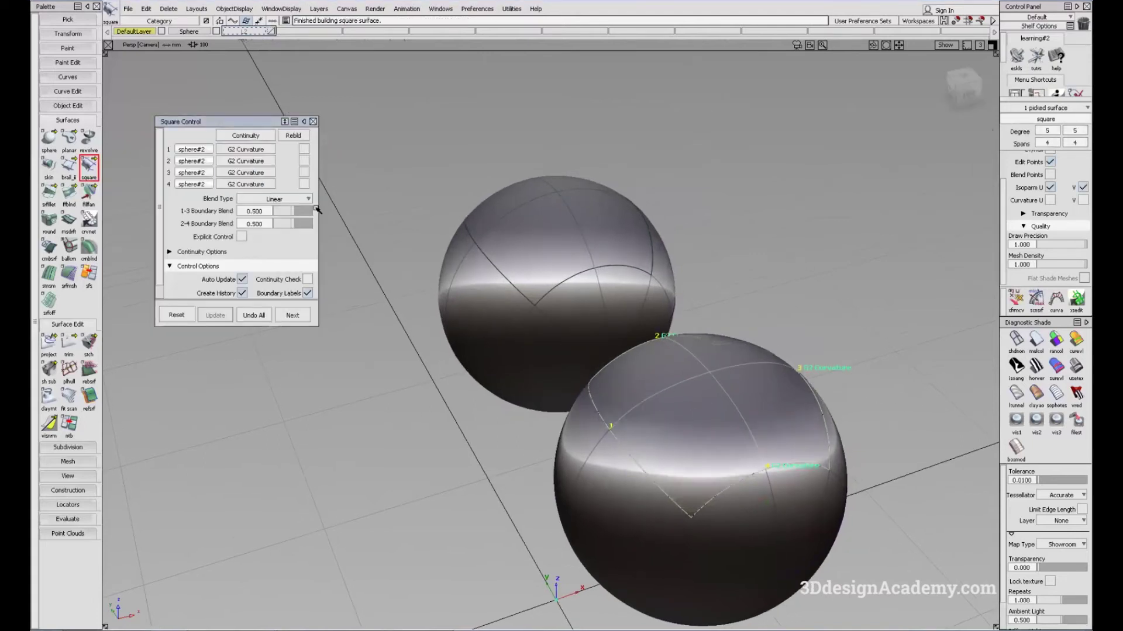
{"action": "left_click", "coordinate": [866, 486]}
Compare the highlights on the birail-filled and square-filled spheres from several angles, with and without the model curves
{"action": "left_click_drag", "start_coordinate": [773, 450], "coordinate": [769, 426], "text": "alt+shift"}
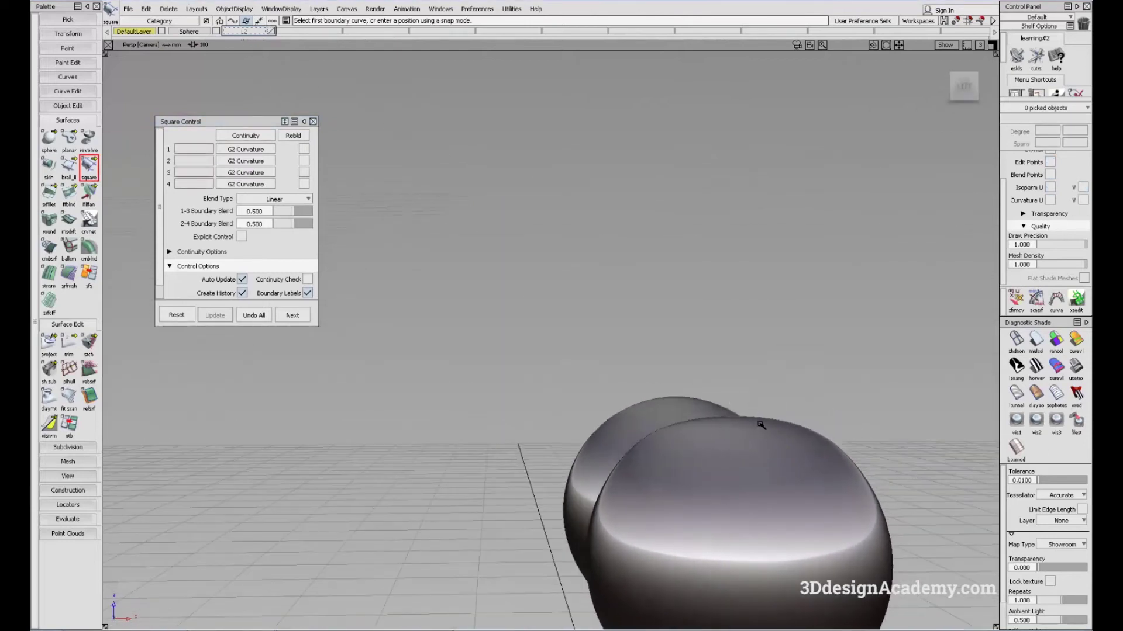
{"action": "left_click_drag", "start_coordinate": [689, 402], "coordinate": [725, 413], "text": "alt+shift"}
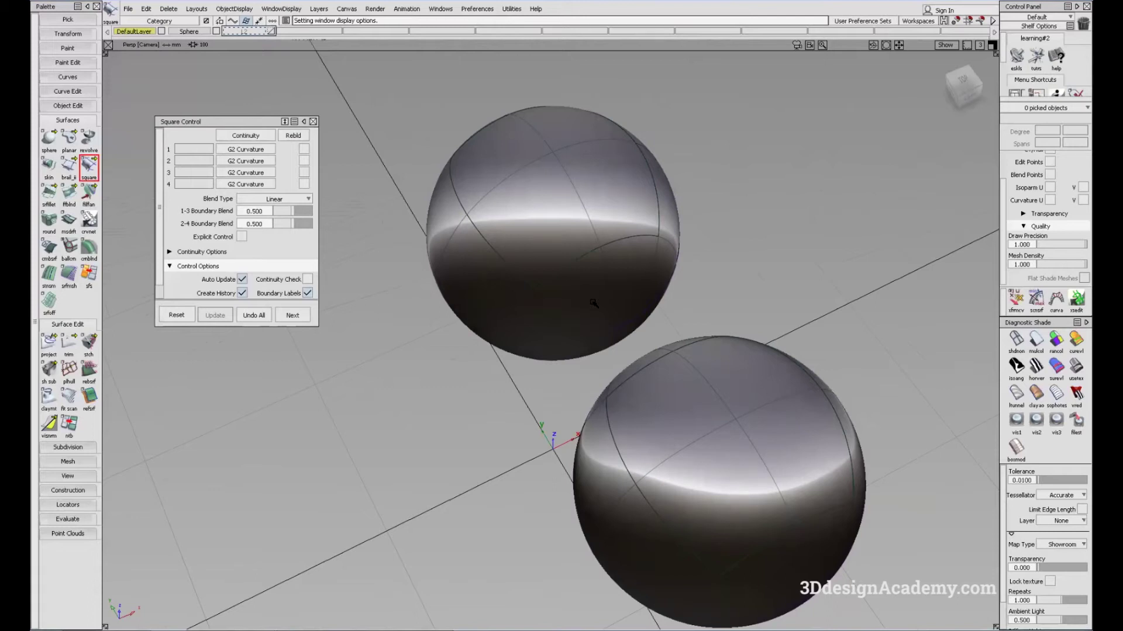
{"action": "left_click_drag", "start_coordinate": [581, 304], "coordinate": [517, 269], "text": "alt+shift"}
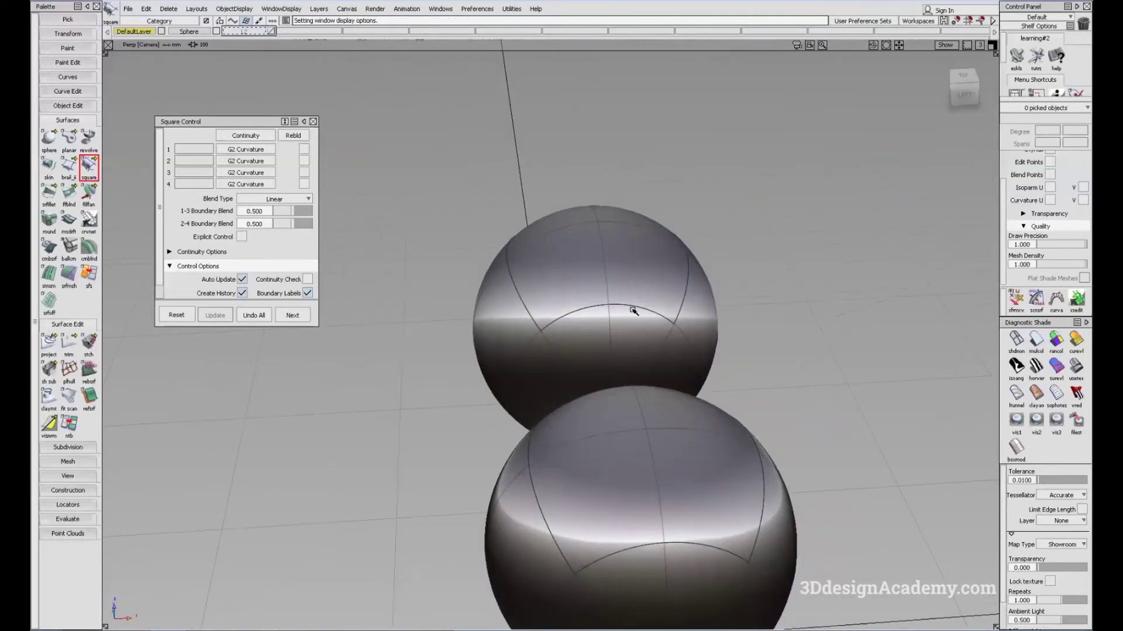
{"action": "left_click_drag", "start_coordinate": [632, 310], "coordinate": [662, 409], "text": "alt+shift"}
{"action": "left_click_drag", "start_coordinate": [612, 253], "coordinate": [561, 204], "text": "alt+shift"}
{"action": "left_click_drag", "start_coordinate": [656, 176], "coordinate": [606, 242], "text": "alt+shift"}
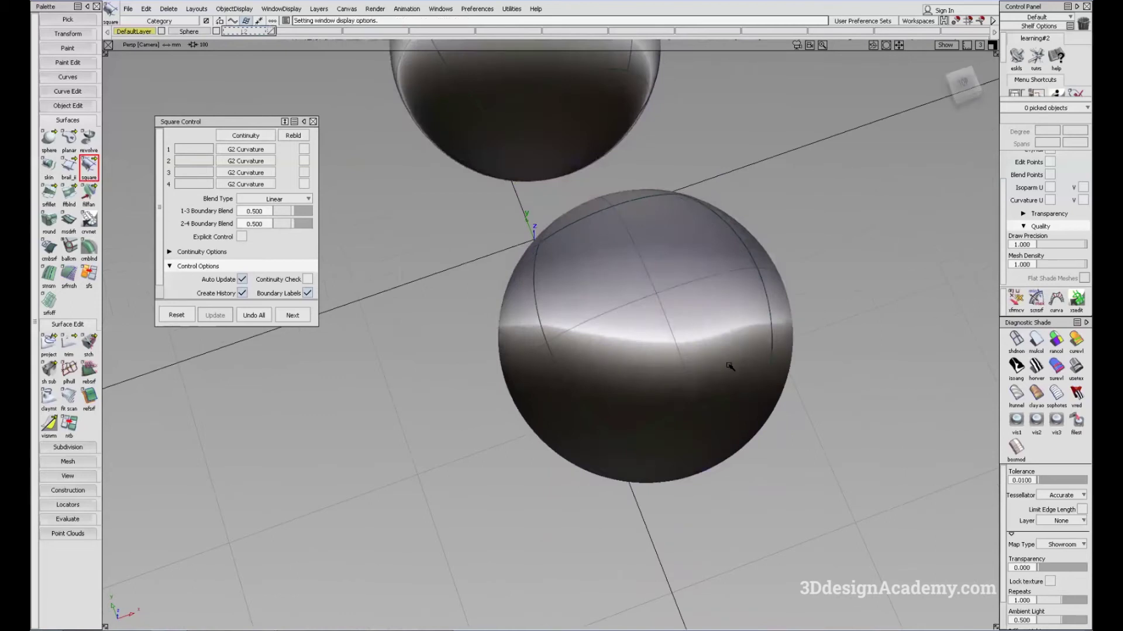
{"action": "left_click_drag", "start_coordinate": [691, 444], "coordinate": [688, 350], "text": "alt+shift"}
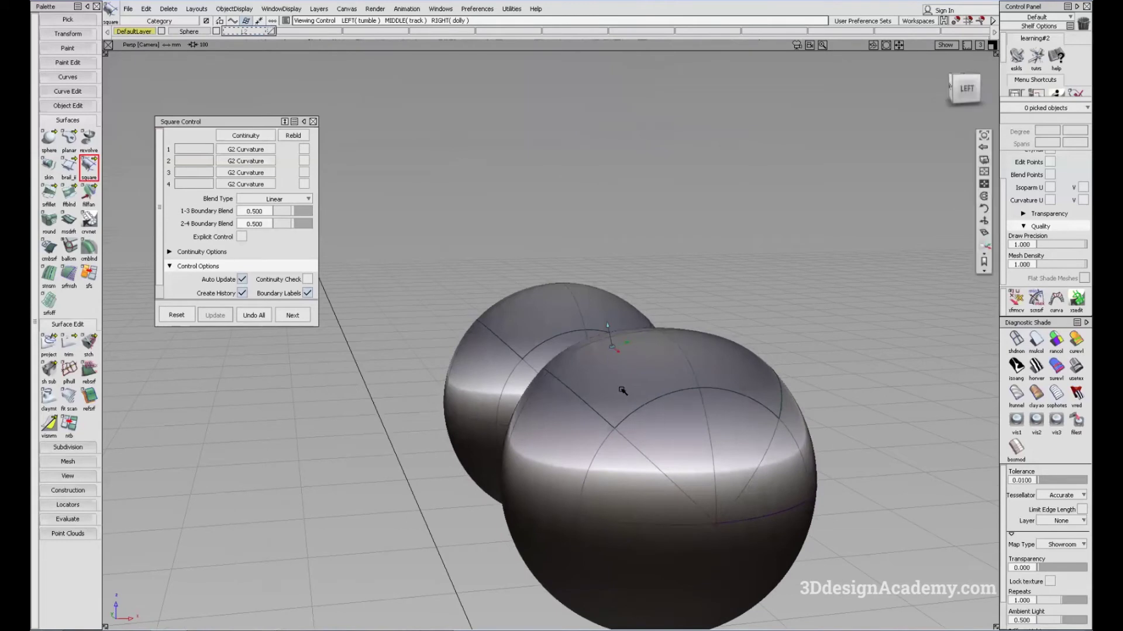
{"action": "left_click_drag", "start_coordinate": [624, 391], "coordinate": [682, 399], "text": "alt+shift"}
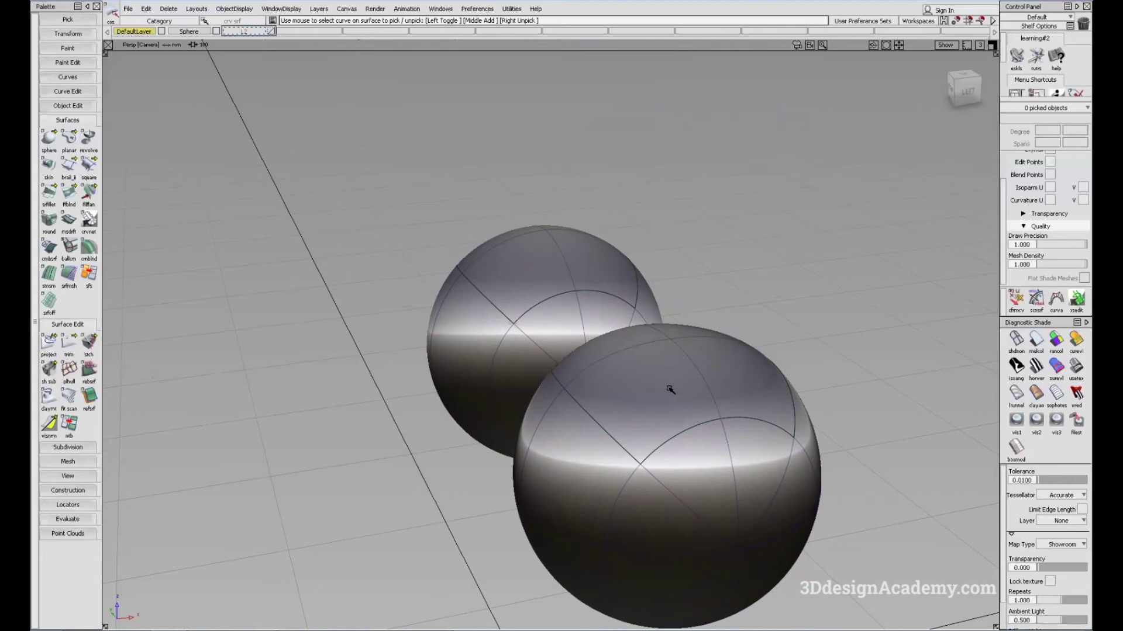
Assign all four surfaces of the two spheres to the Sphere layer and hide that layer
{"action": "right_click_drag", "start_coordinate": [699, 323], "coordinate": [603, 375], "text": "alt+shift"}
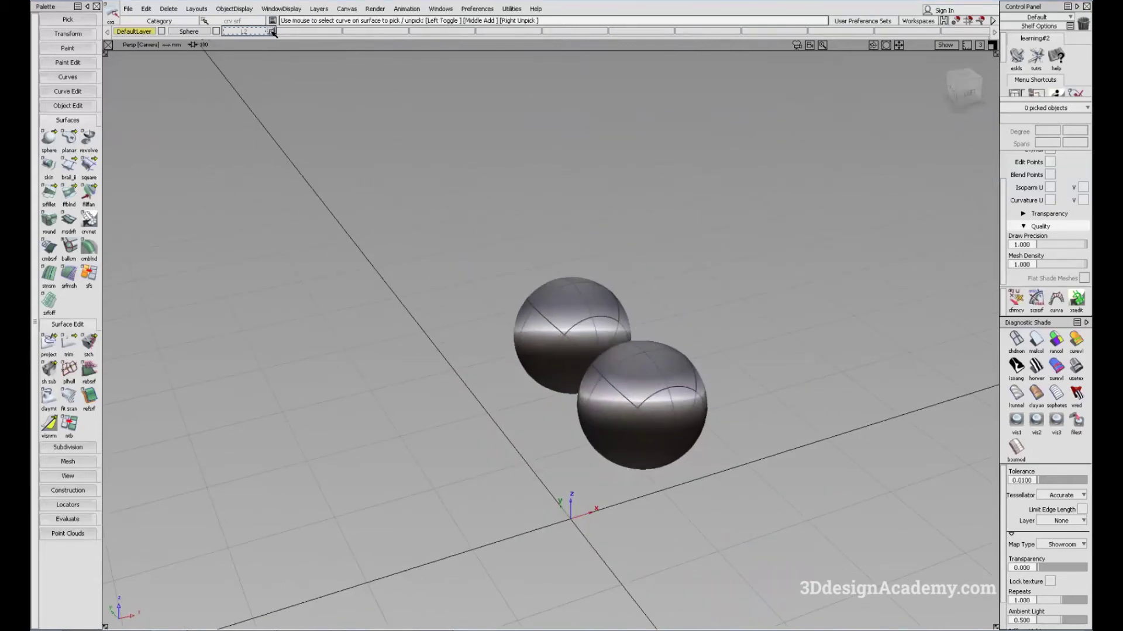
{"action": "left_click_drag", "start_coordinate": [549, 188], "coordinate": [497, 202], "text": "ctrl+shift"}
{"action": "left_click_drag", "start_coordinate": [470, 218], "coordinate": [758, 529]}
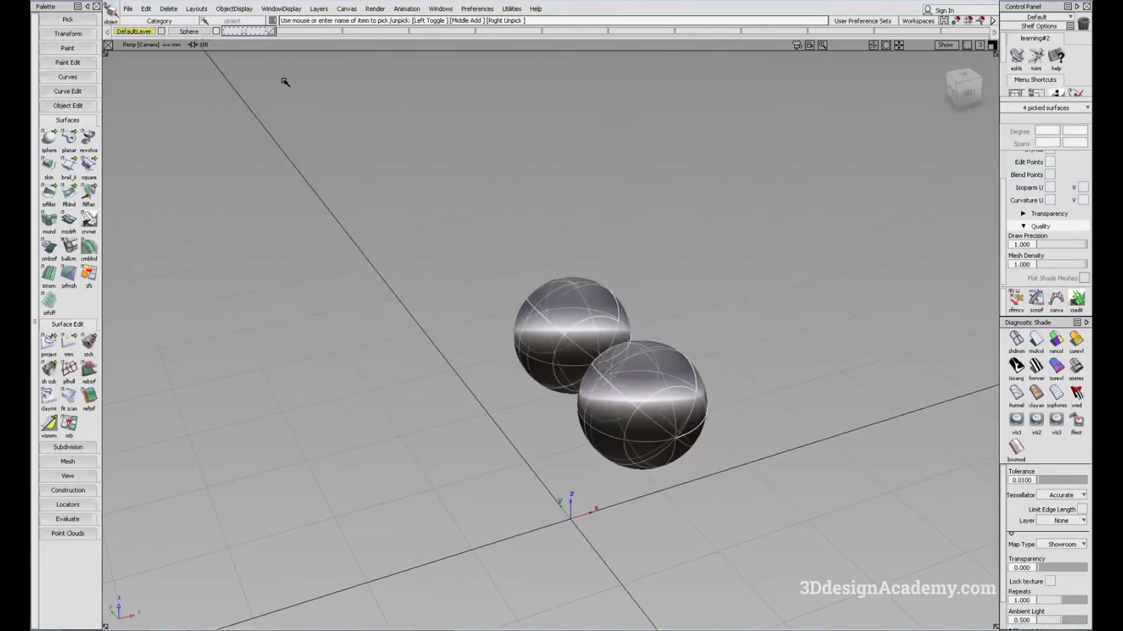
{"action": "left_click_drag", "start_coordinate": [203, 32], "coordinate": [202, 46]}
{"action": "left_click", "coordinate": [217, 32]}
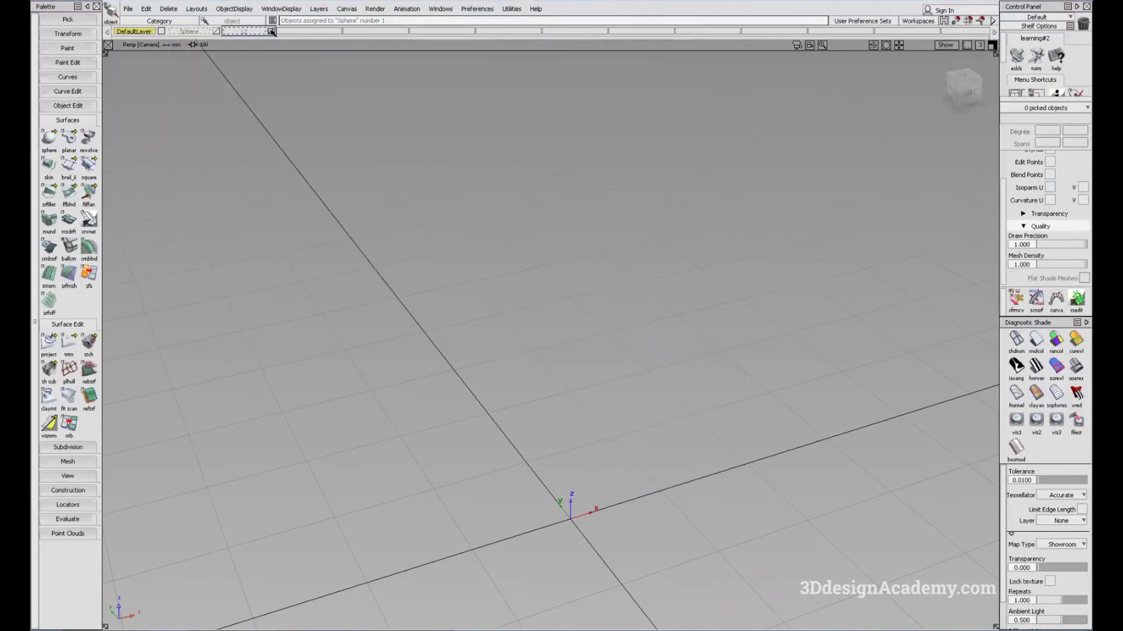
Show layer L2 and bring its four boundary curves into view
{"action": "left_click", "coordinate": [270, 31]}
{"action": "right_click_drag", "start_coordinate": [587, 315], "coordinate": [488, 375], "text": "alt+shift"}
{"action": "left_click_drag", "start_coordinate": [489, 376], "coordinate": [503, 424], "text": "alt+shift"}
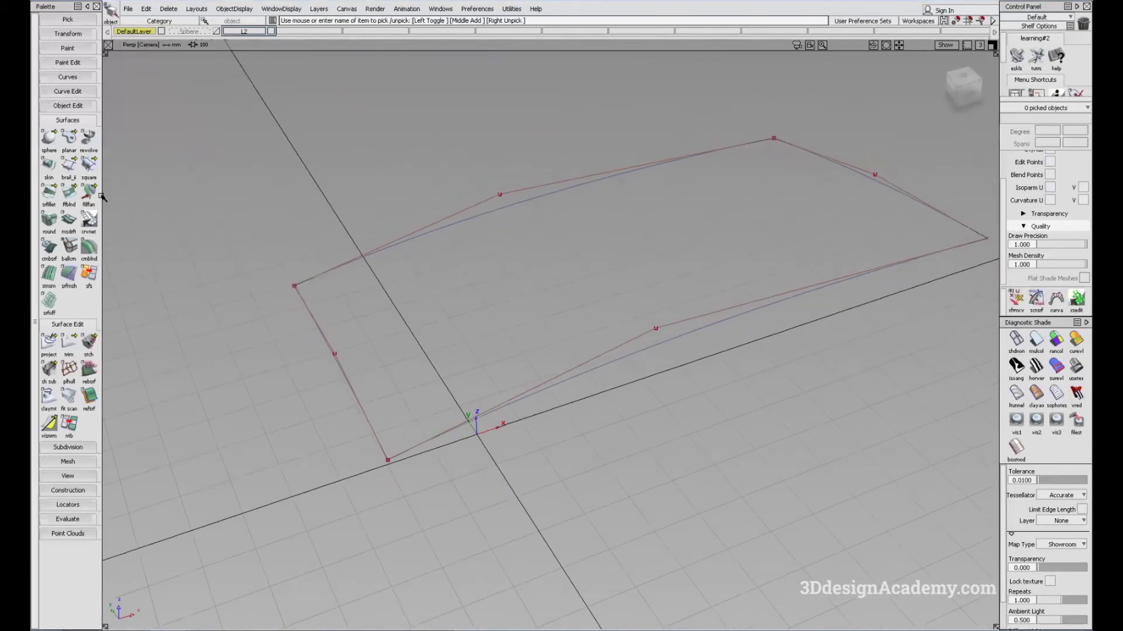
Build a Birail surface from the boundary curves, with the two short curves as generations and the two long ones as rails
{"action": "left_click", "coordinate": [70, 171]}
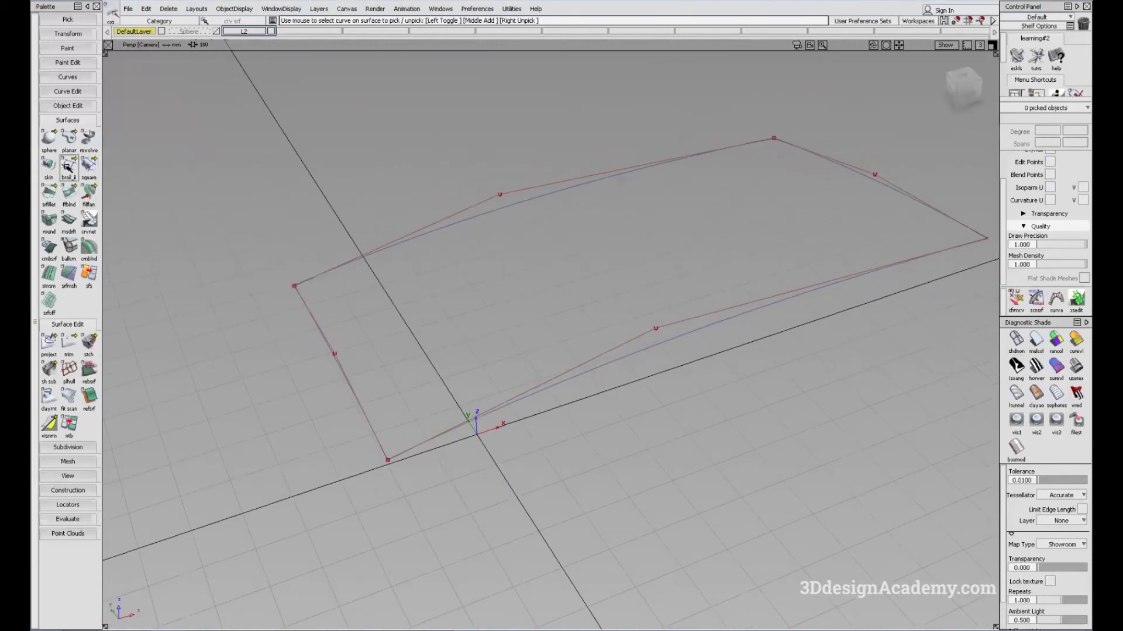
{"action": "double_click", "coordinate": [68, 168]}
{"action": "left_click_drag", "start_coordinate": [282, 348], "coordinate": [378, 350]}
{"action": "left_click_drag", "start_coordinate": [820, 158], "coordinate": [812, 169]}
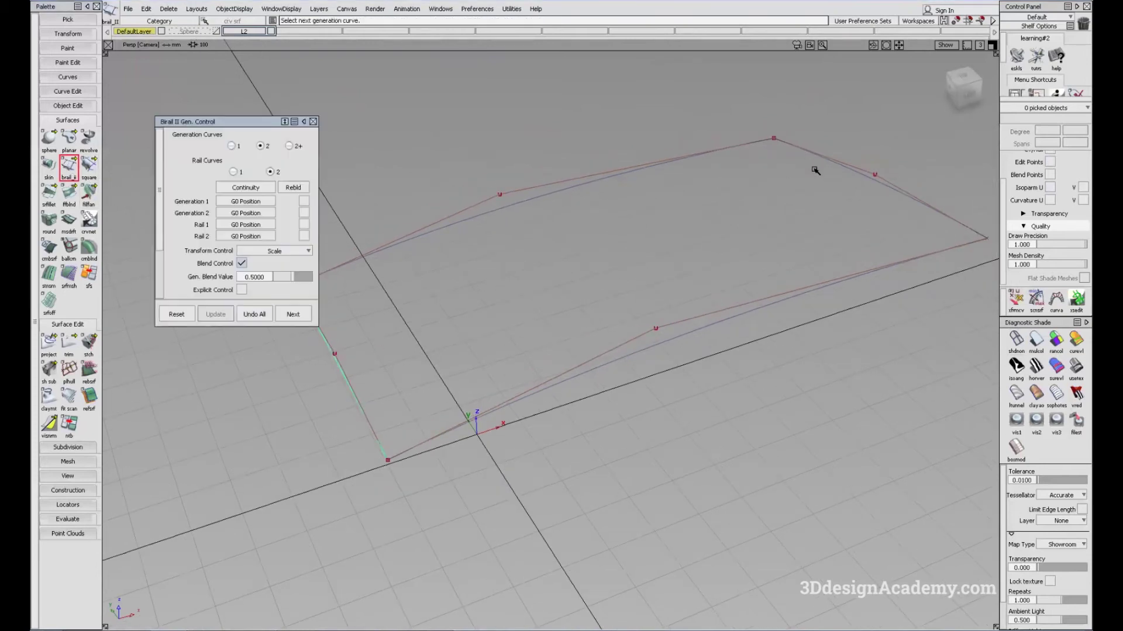
{"action": "left_click", "coordinate": [638, 168]}
{"action": "left_click", "coordinate": [677, 323]}
Build a Square surface from the same four boundary curves, over the birail surface
{"action": "double_click", "coordinate": [89, 166]}
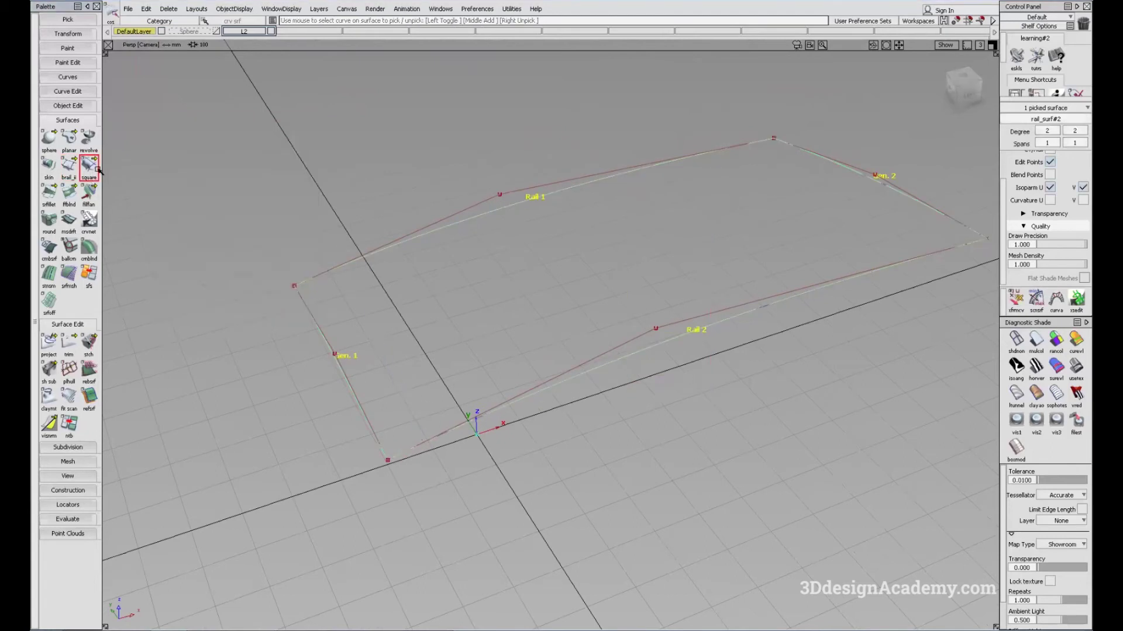
{"action": "left_click", "coordinate": [334, 348]}
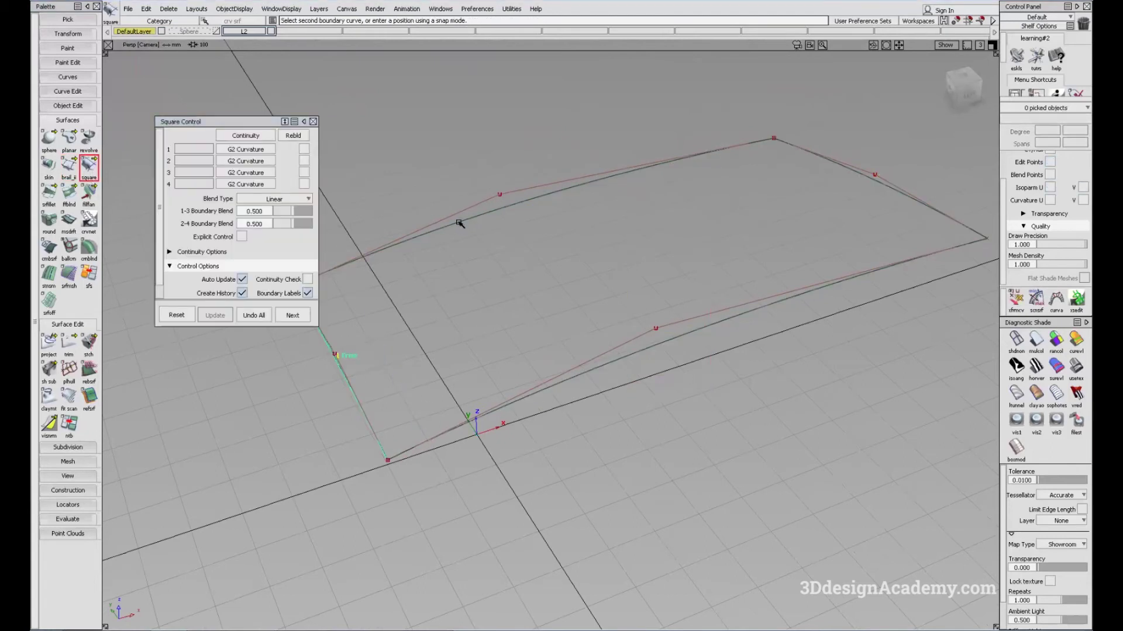
{"action": "left_click", "coordinate": [461, 226]}
{"action": "left_click", "coordinate": [841, 159]}
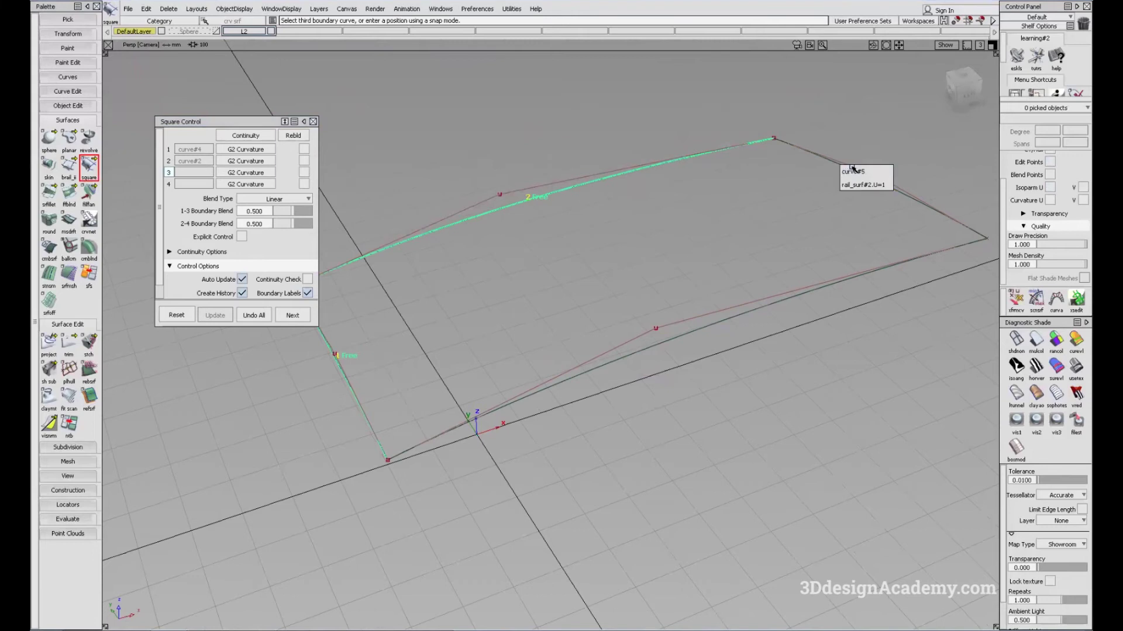
{"action": "left_click", "coordinate": [779, 305]}
{"action": "left_click_drag", "start_coordinate": [685, 269], "coordinate": [706, 275], "text": "alt+shift"}
{"action": "left_click_drag", "start_coordinate": [590, 299], "coordinate": [562, 301], "text": "alt+shift"}
{"action": "left_click_drag", "start_coordinate": [601, 421], "coordinate": [550, 285], "text": "ctrl+shift"}
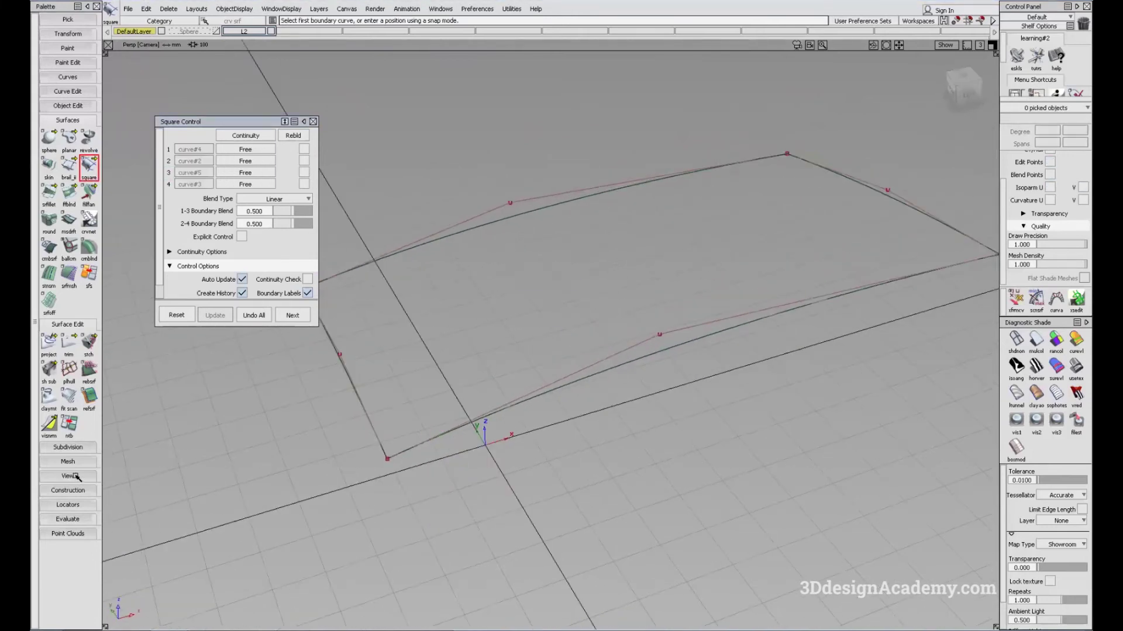
Measure the surface-to-surface deviation between the square surface and the birail surface
{"action": "left_click", "coordinate": [75, 507]}
{"action": "left_click_drag", "start_coordinate": [50, 549], "coordinate": [130, 554]}
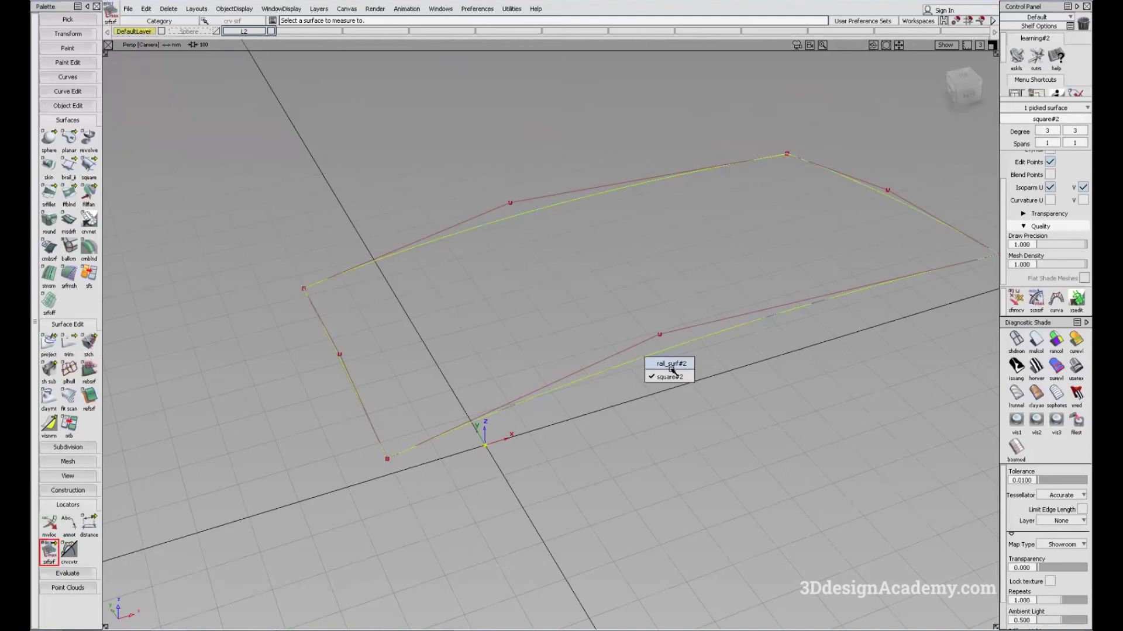
{"action": "left_click", "coordinate": [672, 371]}
{"action": "left_click_drag", "start_coordinate": [577, 339], "coordinate": [622, 302], "text": "alt+shift"}
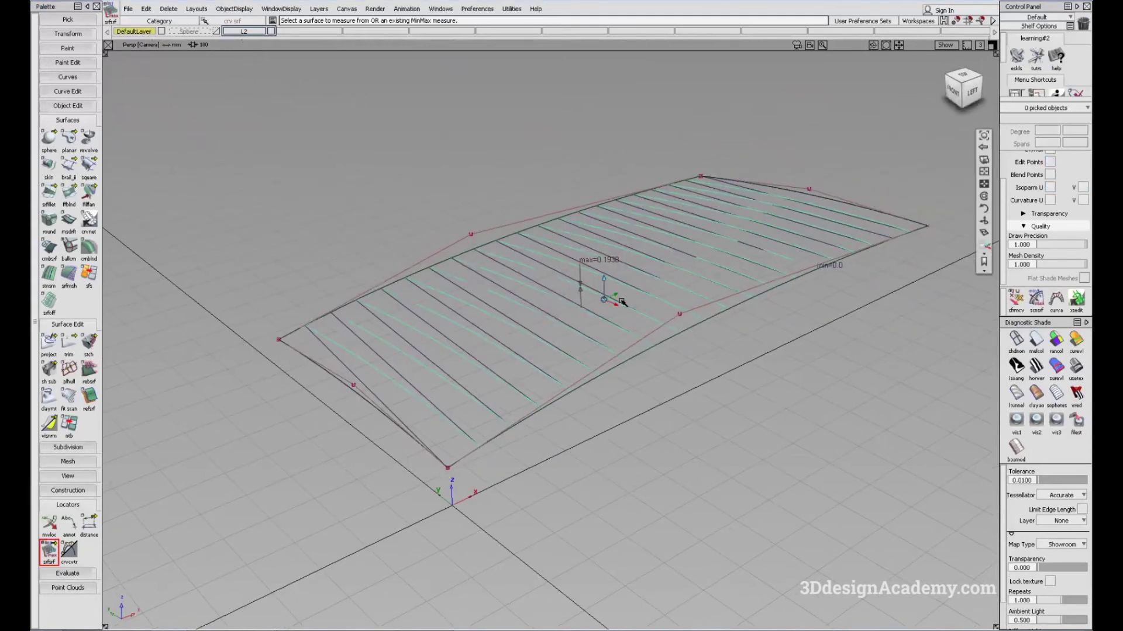
Examine the square and birail surfaces around the maximum deviation locator and along their whole length
{"action": "right_click_drag", "start_coordinate": [600, 285], "coordinate": [719, 270], "text": "alt+shift"}
{"action": "left_click_drag", "start_coordinate": [476, 331], "coordinate": [508, 331], "text": "alt+shift"}
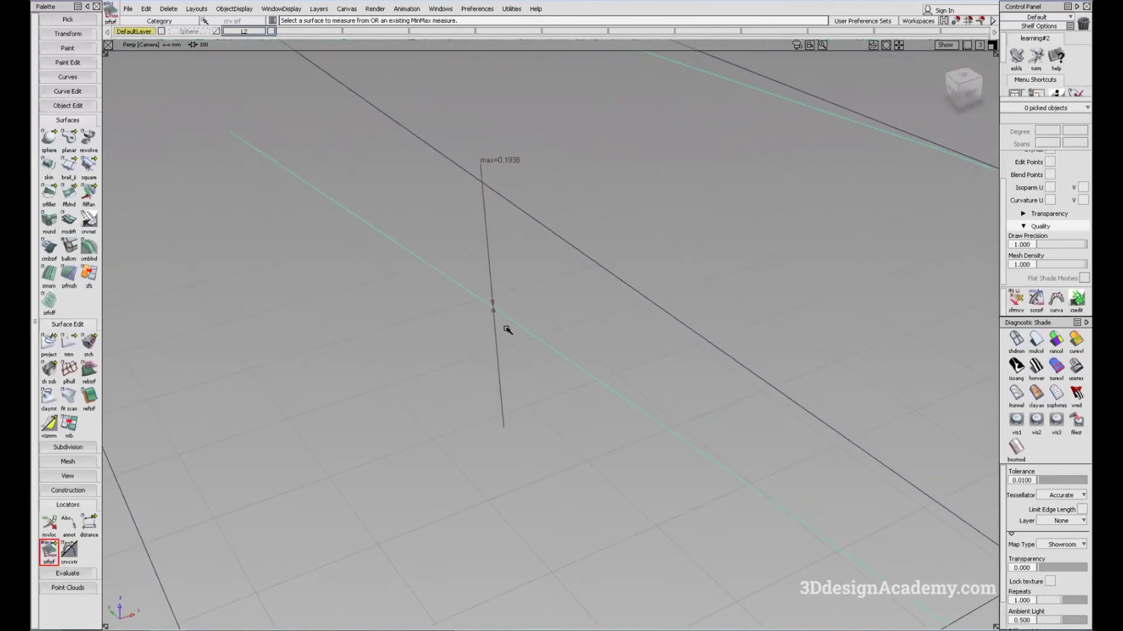
{"action": "right_click_drag", "start_coordinate": [661, 315], "coordinate": [544, 328], "text": "alt+shift"}
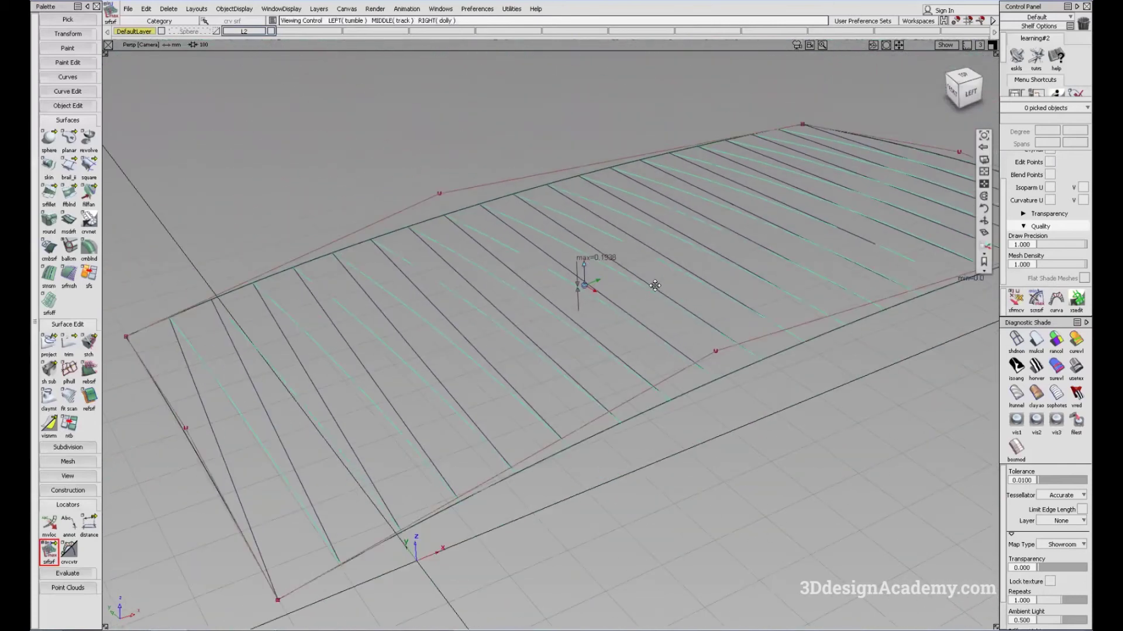
{"action": "middle_click_drag", "start_coordinate": [651, 283], "coordinate": [585, 311], "text": "alt+shift"}
{"action": "left_click_drag", "start_coordinate": [642, 330], "coordinate": [513, 312], "text": "alt+shift"}
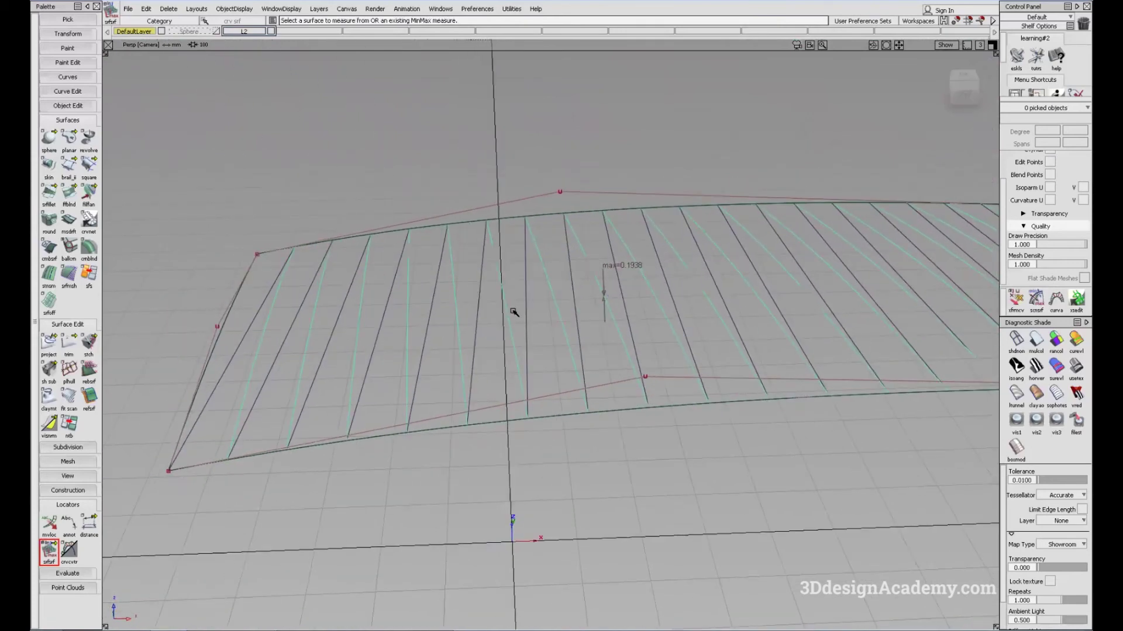
{"action": "left_click_drag", "start_coordinate": [514, 312], "coordinate": [579, 326], "text": "alt+shift"}
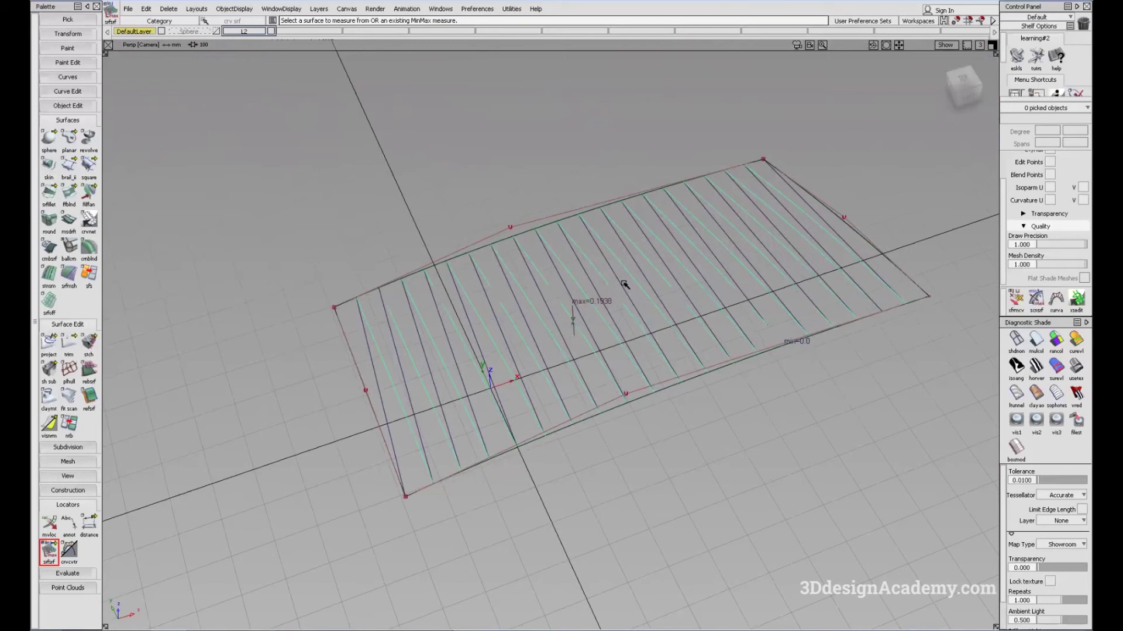
{"action": "left_click_drag", "start_coordinate": [617, 337], "coordinate": [746, 225], "text": "alt+shift"}
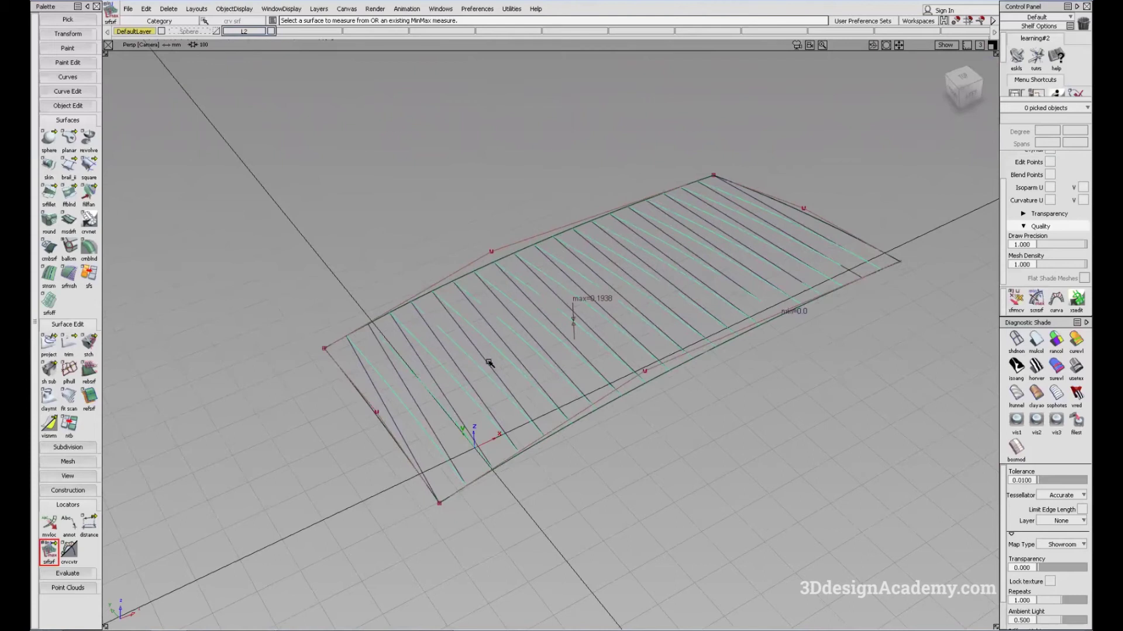
{"action": "left_click_drag", "start_coordinate": [494, 383], "coordinate": [506, 383], "text": "alt+shift"}
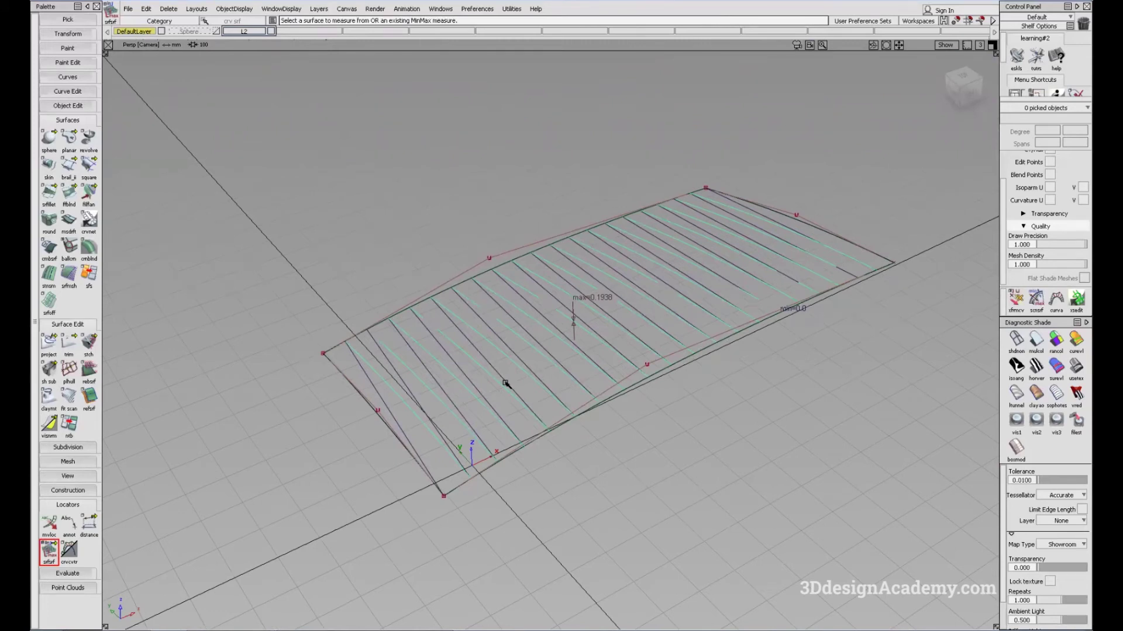
{"action": "left_click_drag", "start_coordinate": [526, 376], "coordinate": [582, 348], "text": "alt+shift"}
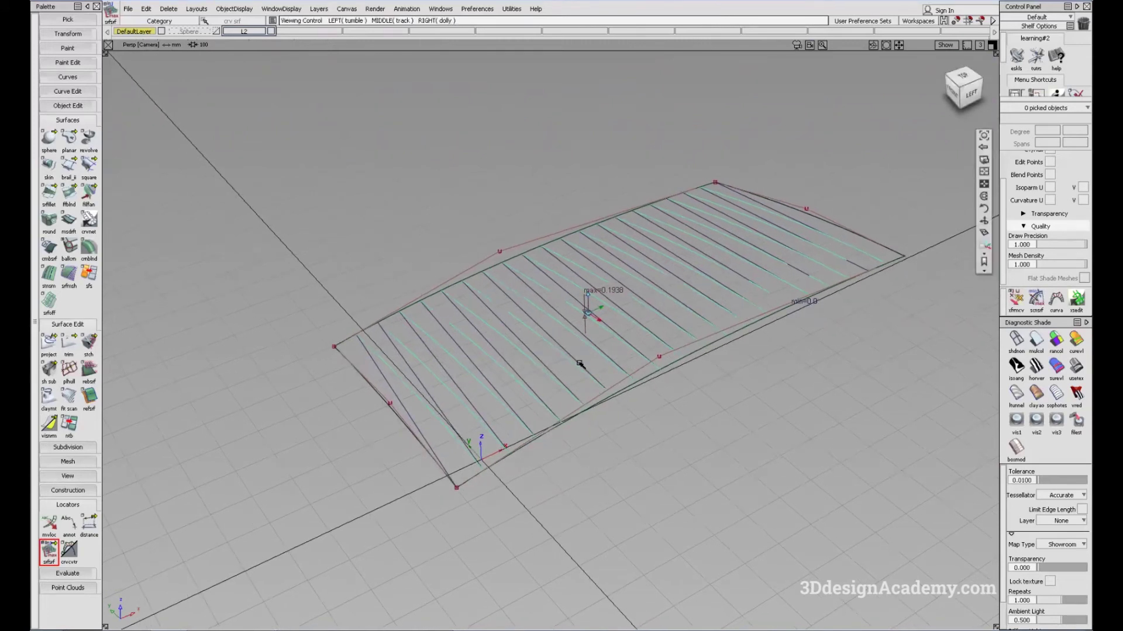
{"action": "left_click_drag", "start_coordinate": [602, 399], "coordinate": [551, 341], "text": "alt+shift"}
Delete the birail surface, leaving the square surface and its boundary curves
{"action": "left_click_drag", "start_coordinate": [731, 402], "coordinate": [718, 303], "text": "ctrl+shift"}
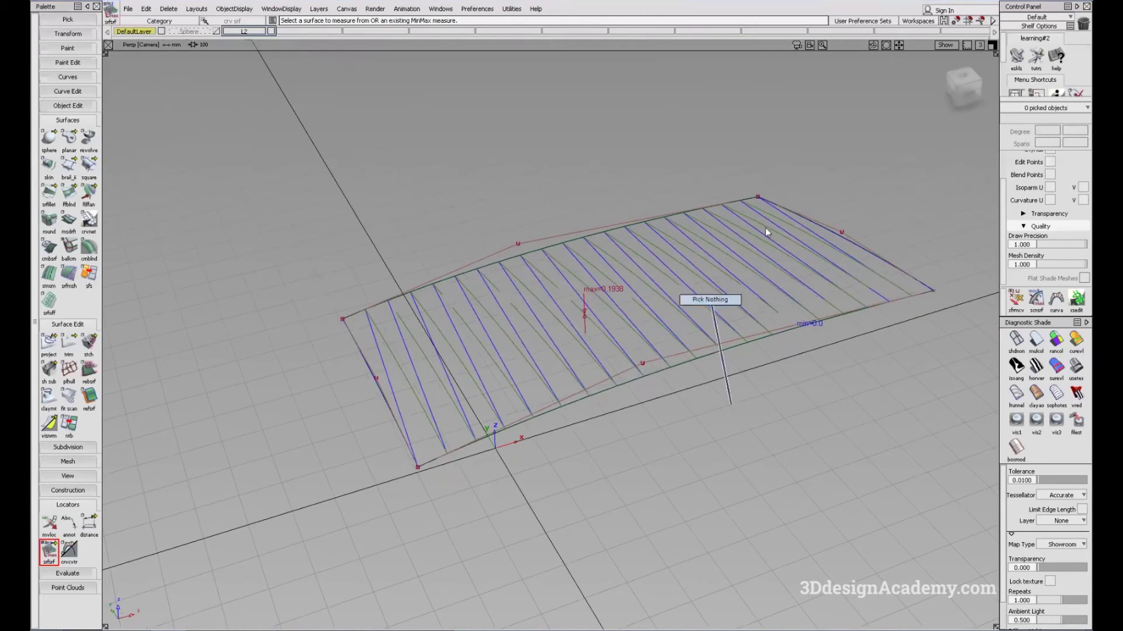
{"action": "left_click", "coordinate": [833, 232]}
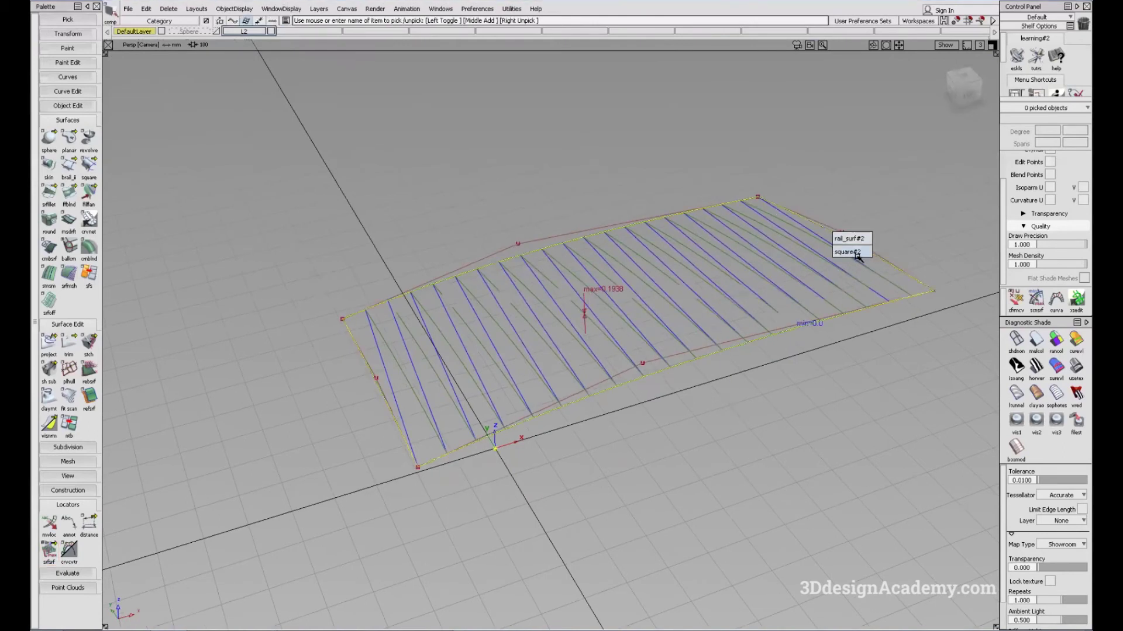
{"action": "left_click", "coordinate": [851, 238]}
{"action": "key", "text": "Delete"}
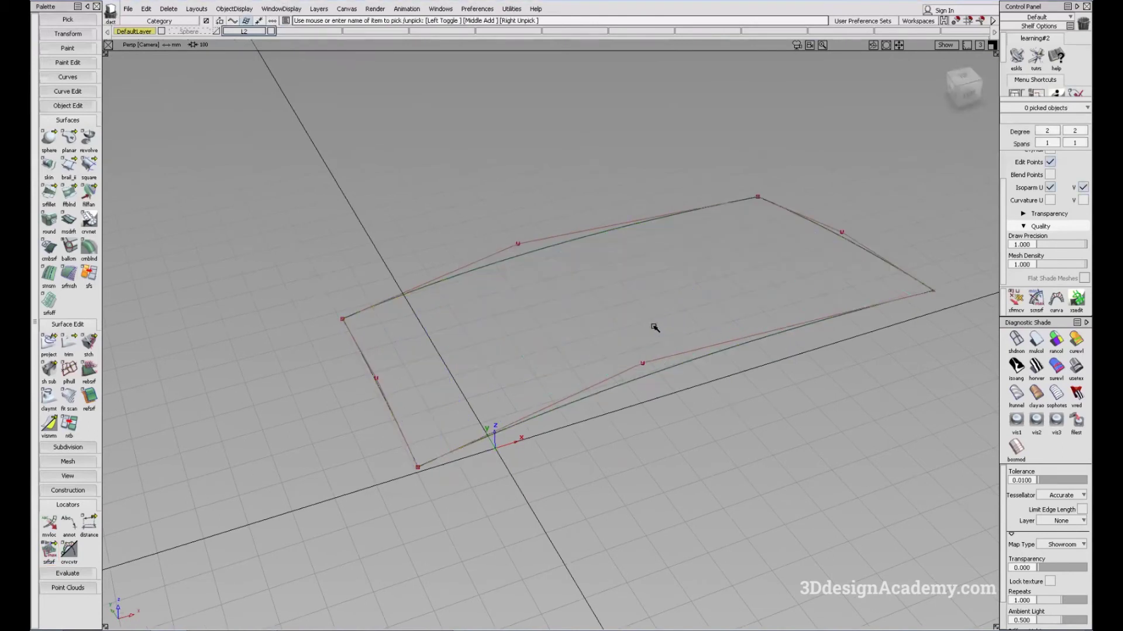
Apply multi-color diagnostic shading to the square surface and inspect its shape against the boundary curves
{"action": "left_click_drag", "start_coordinate": [701, 351], "coordinate": [840, 431], "text": "alt+shift"}
{"action": "left_click", "coordinate": [1037, 339]}
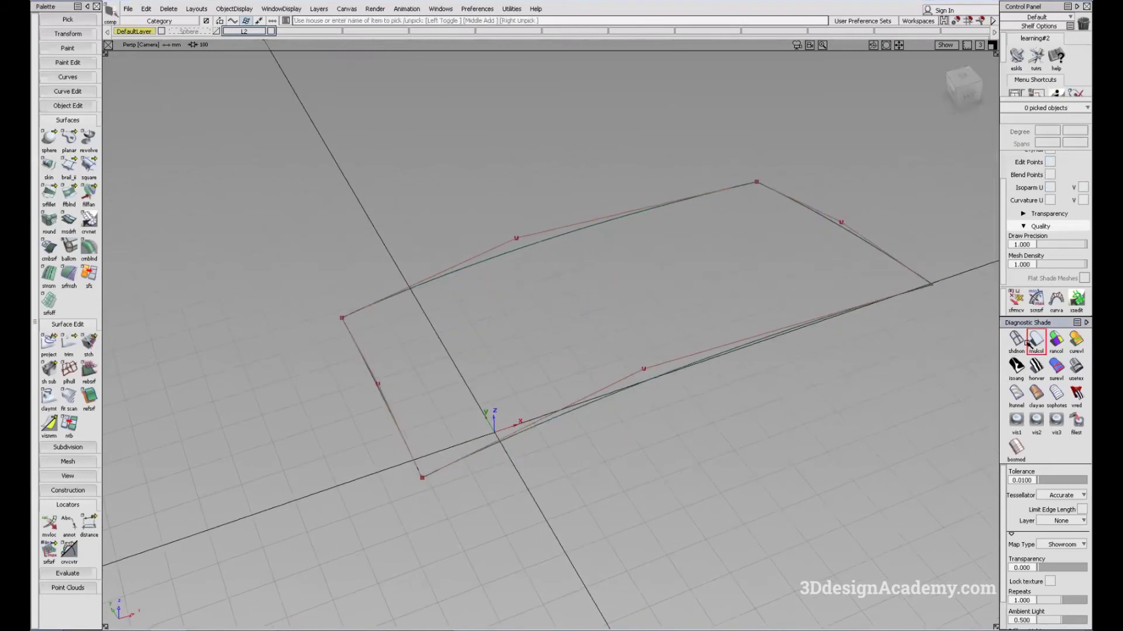
{"action": "mouse_move", "coordinate": [722, 299]}
{"action": "middle_mouse_down", "text": "alt+shift"}
{"action": "mouse_move", "coordinate": [669, 324]}
{"action": "mouse_move", "coordinate": [569, 329]}
{"action": "middle_mouse_up", "text": "alt+shift"}
{"action": "left_click_drag", "start_coordinate": [568, 330], "coordinate": [667, 380], "text": "alt+shift"}
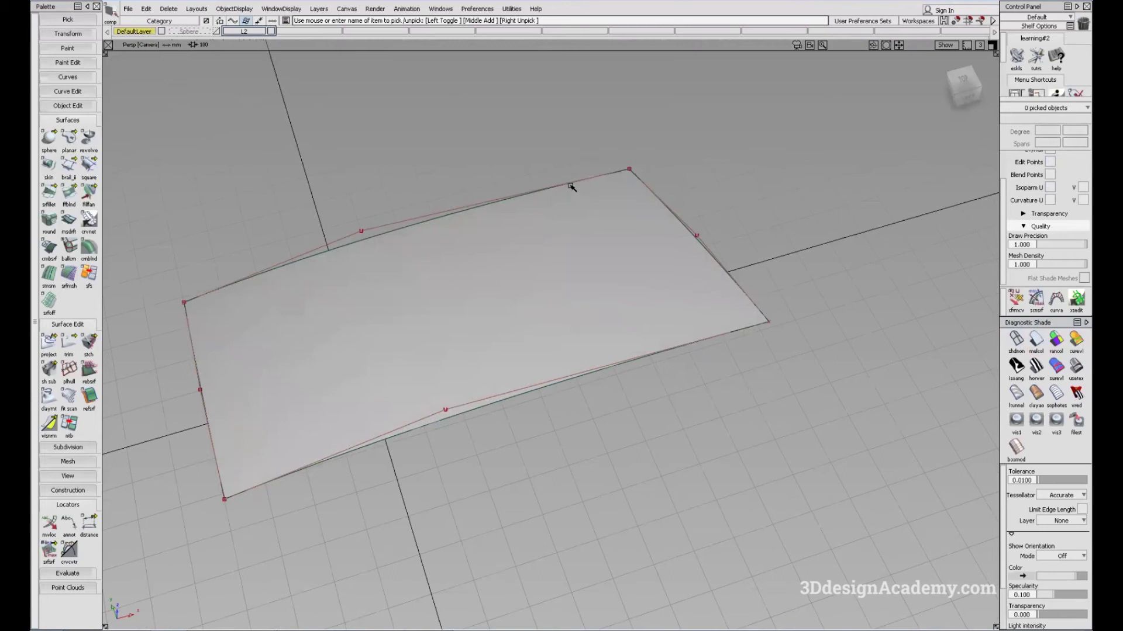
{"action": "left_click_drag", "start_coordinate": [451, 338], "coordinate": [502, 331], "text": "alt+shift"}
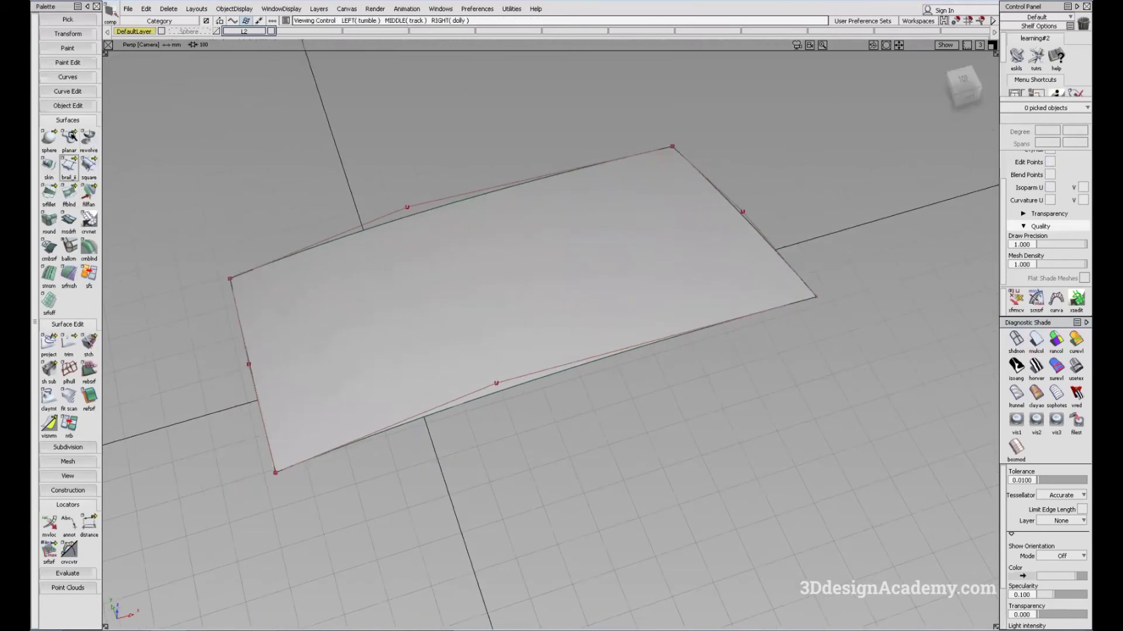
{"action": "left_click", "coordinate": [75, 107]}
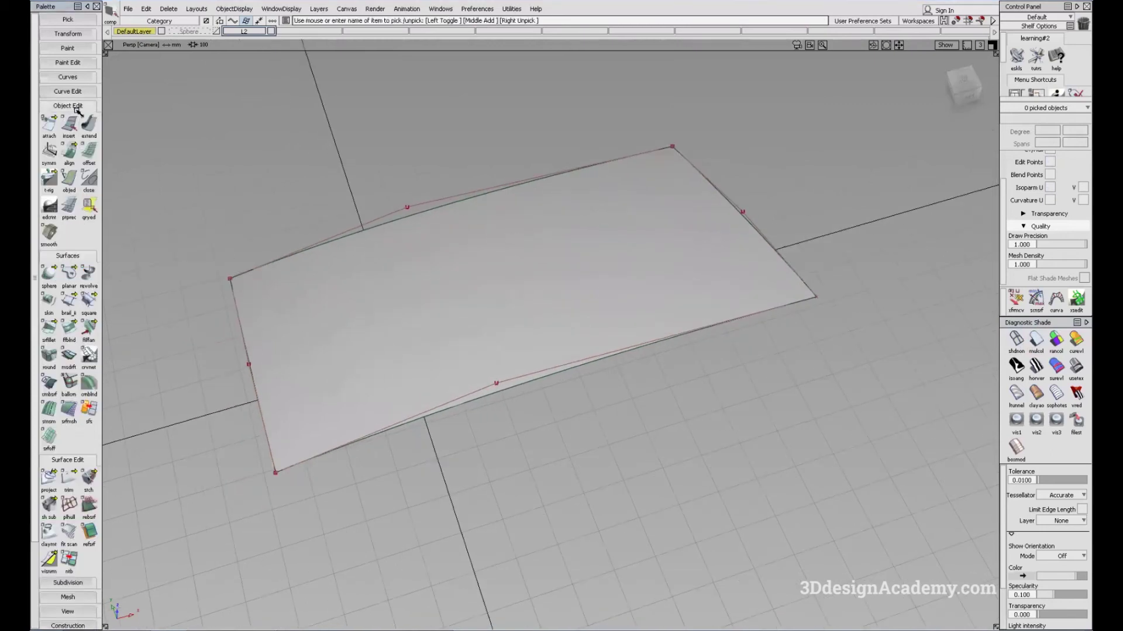
{"action": "left_click", "coordinate": [73, 107]}
{"action": "left_click", "coordinate": [67, 92]}
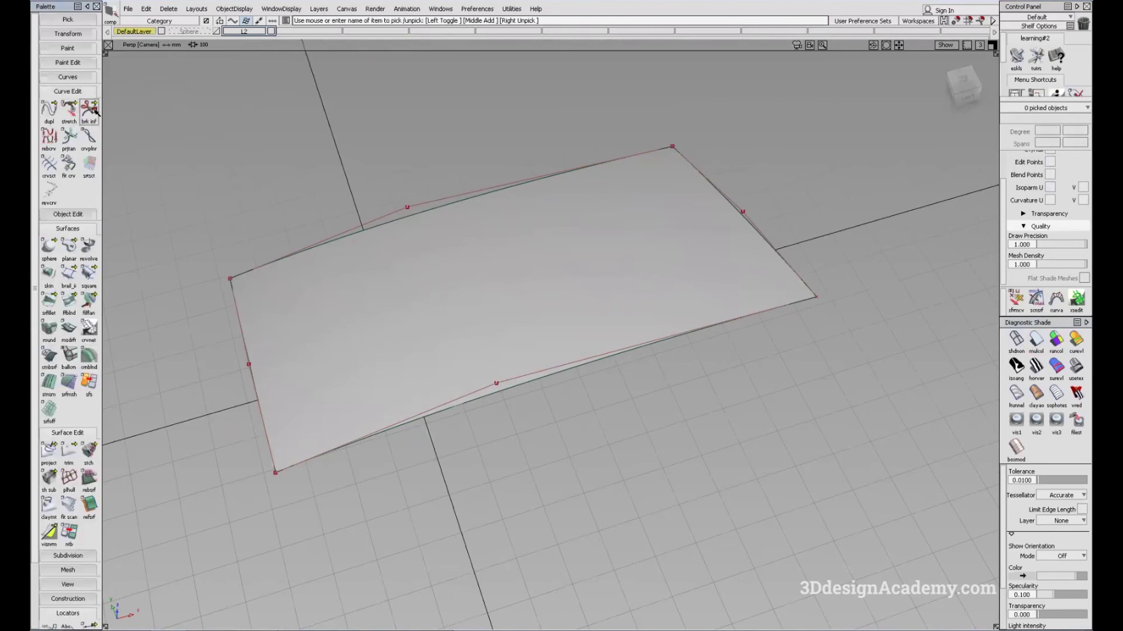
{"action": "left_click", "coordinate": [69, 110]}
{"action": "left_click", "coordinate": [810, 303]}
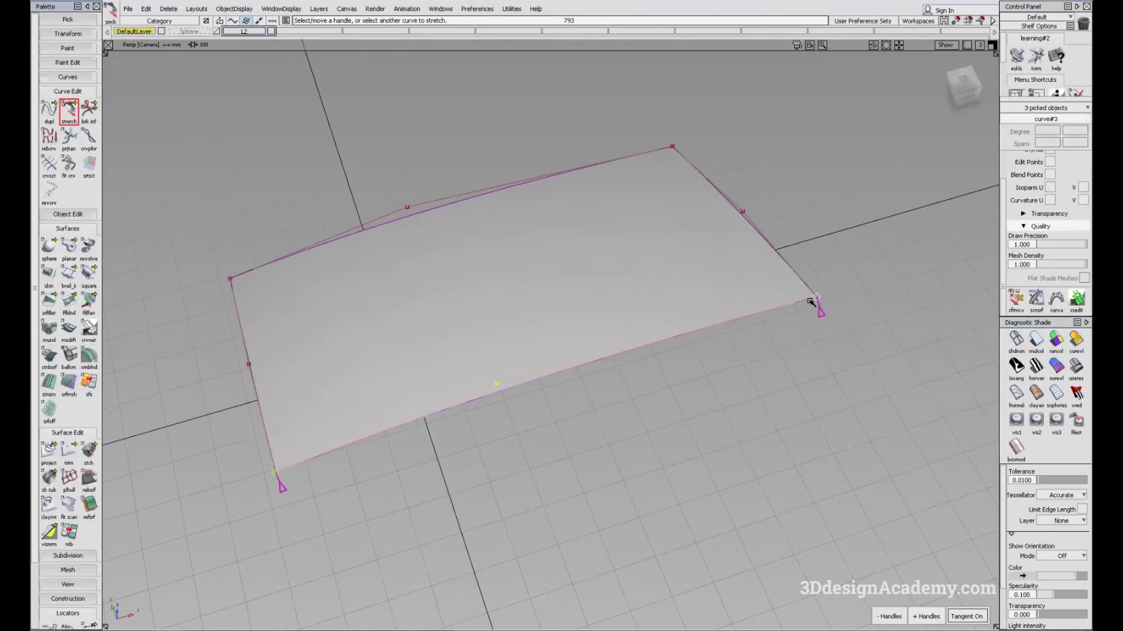
{"action": "scroll", "coordinate": [851, 292], "scroll_direction": "up", "scroll_amount": 5}
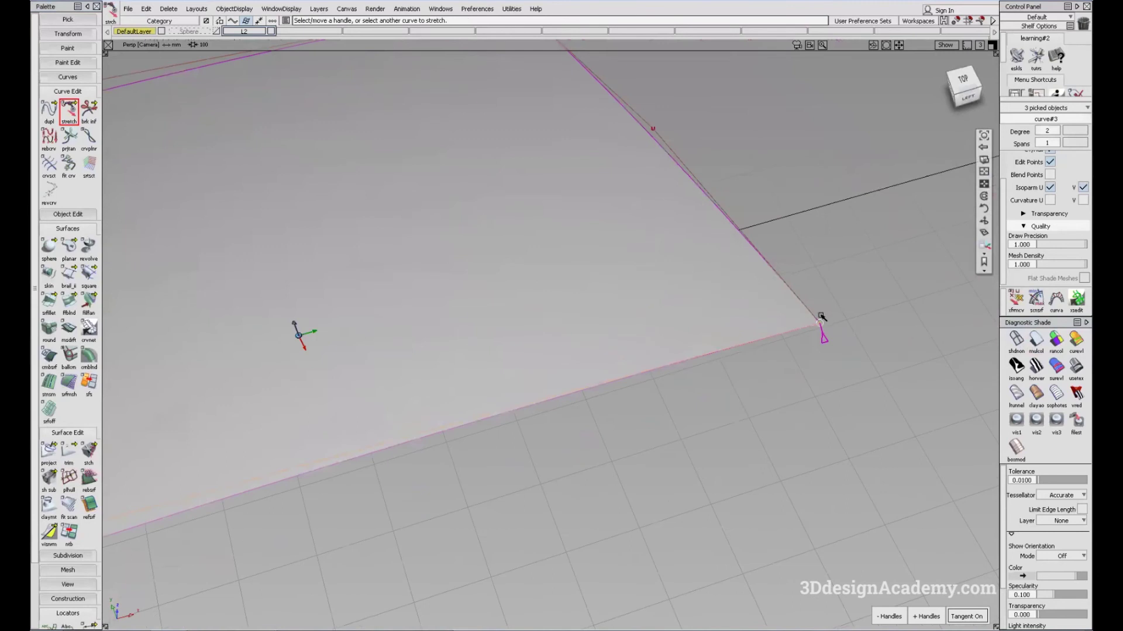
{"action": "right_click_drag", "start_coordinate": [813, 317], "coordinate": [861, 303], "text": "alt+shift"}
{"action": "left_click_drag", "start_coordinate": [678, 297], "coordinate": [677, 296], "text": "ctrl+shift"}
{"action": "right_click_drag", "start_coordinate": [678, 299], "coordinate": [599, 330], "text": "alt+shift"}
{"action": "middle_click_drag", "start_coordinate": [599, 331], "coordinate": [870, 293], "text": "alt+shift"}
Turn off the diagnostic shading and make the four boundary curves invisible
{"action": "left_click", "coordinate": [1016, 340]}
{"action": "left_click_drag", "start_coordinate": [699, 337], "coordinate": [708, 345], "text": "alt+shift"}
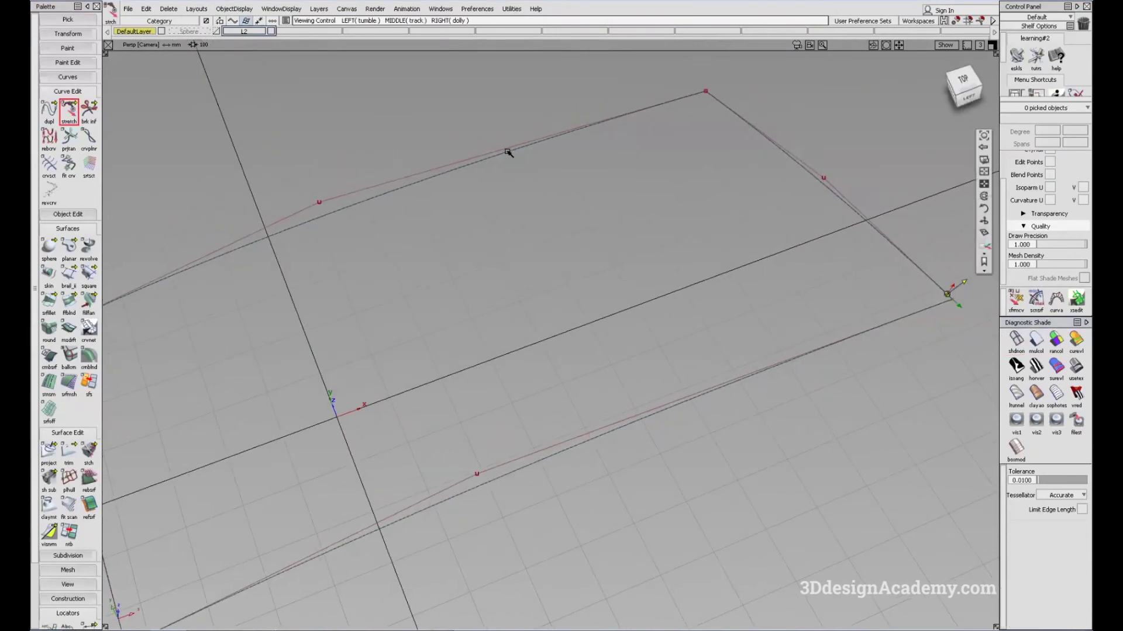
{"action": "right_click_drag", "start_coordinate": [407, 183], "coordinate": [456, 175], "text": "alt+shift"}
{"action": "left_click", "coordinate": [410, 147]}
{"action": "scroll", "coordinate": [426, 146], "scroll_direction": "up", "scroll_amount": 5}
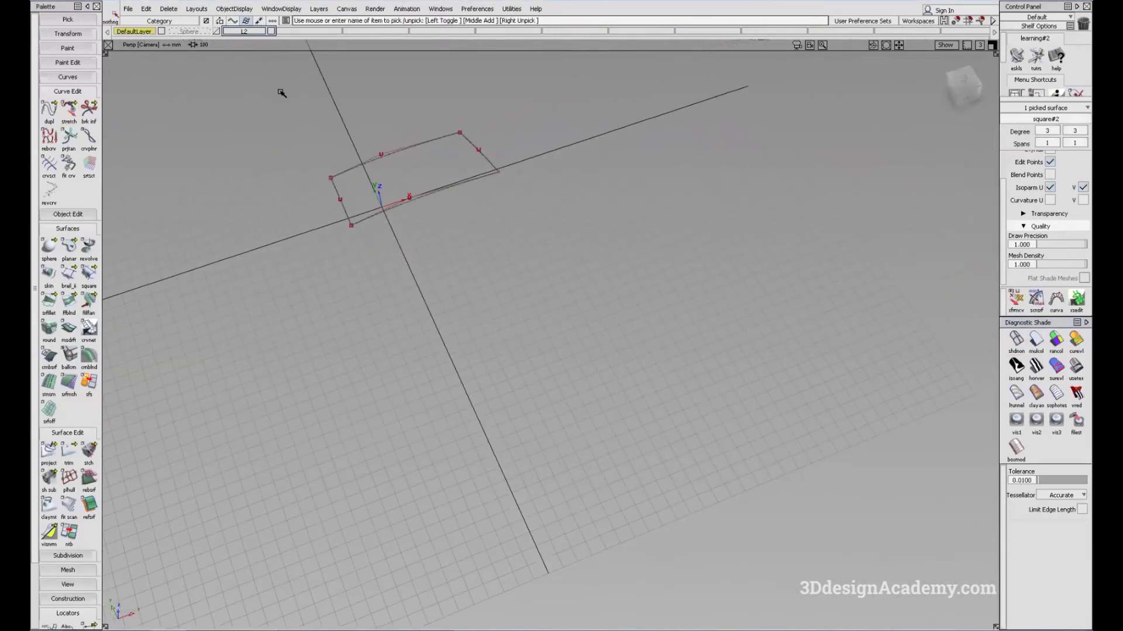
{"action": "left_click_drag", "start_coordinate": [304, 123], "coordinate": [636, 301]}
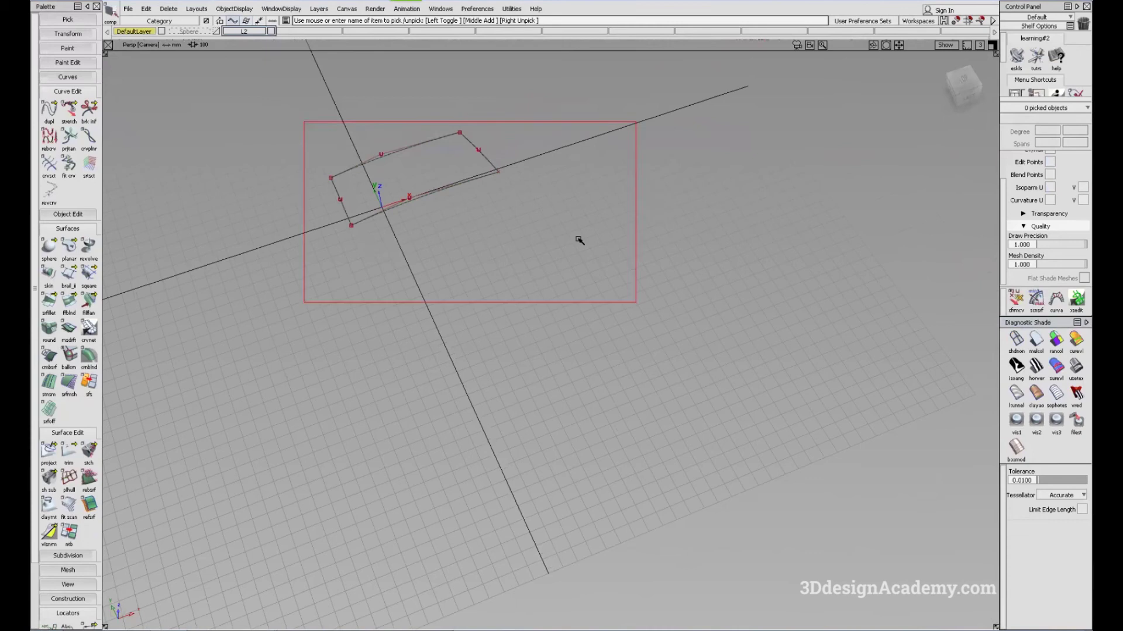
{"action": "left_click", "coordinate": [233, 8]}
{"action": "left_click", "coordinate": [242, 46]}
Inspect the square surface's edges on their own, and make the hidden boundary curves visible again
{"action": "right_click_drag", "start_coordinate": [434, 152], "coordinate": [548, 175], "text": "alt+shift"}
{"action": "middle_click_drag", "start_coordinate": [548, 175], "coordinate": [633, 180], "text": "alt+shift"}
{"action": "middle_click_drag", "start_coordinate": [391, 193], "coordinate": [518, 211], "text": "alt+shift"}
{"action": "left_click_drag", "start_coordinate": [482, 173], "coordinate": [386, 375], "text": "alt+shift"}
{"action": "right_click_drag", "start_coordinate": [397, 423], "coordinate": [444, 396], "text": "alt+shift"}
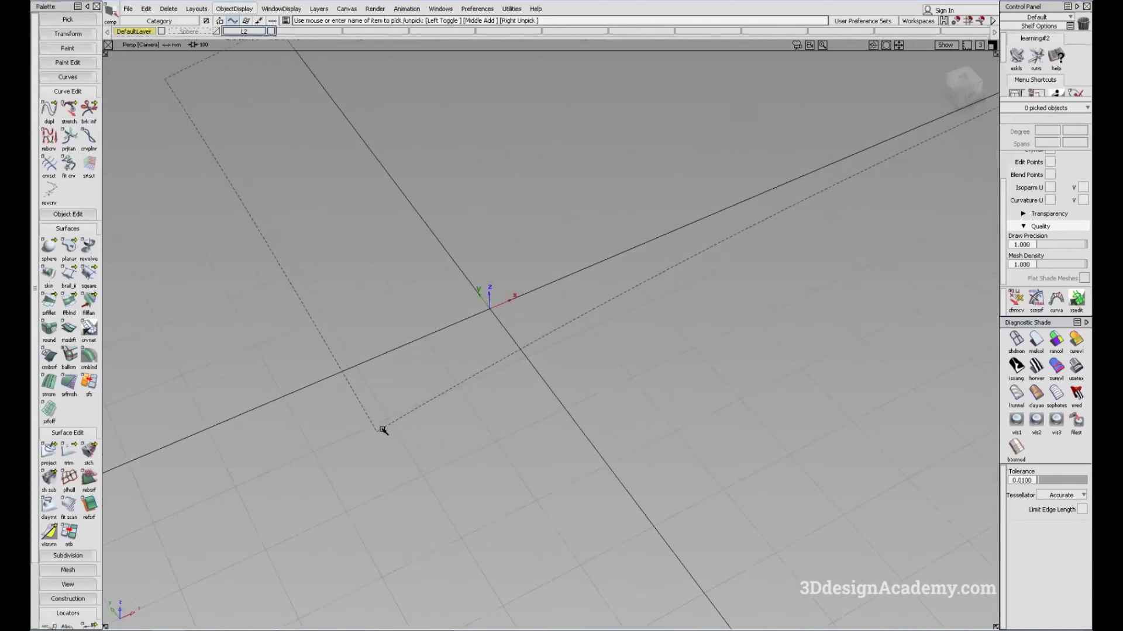
{"action": "left_click_drag", "start_coordinate": [505, 362], "coordinate": [626, 368], "text": "alt+shift"}
{"action": "left_click", "coordinate": [247, 6]}
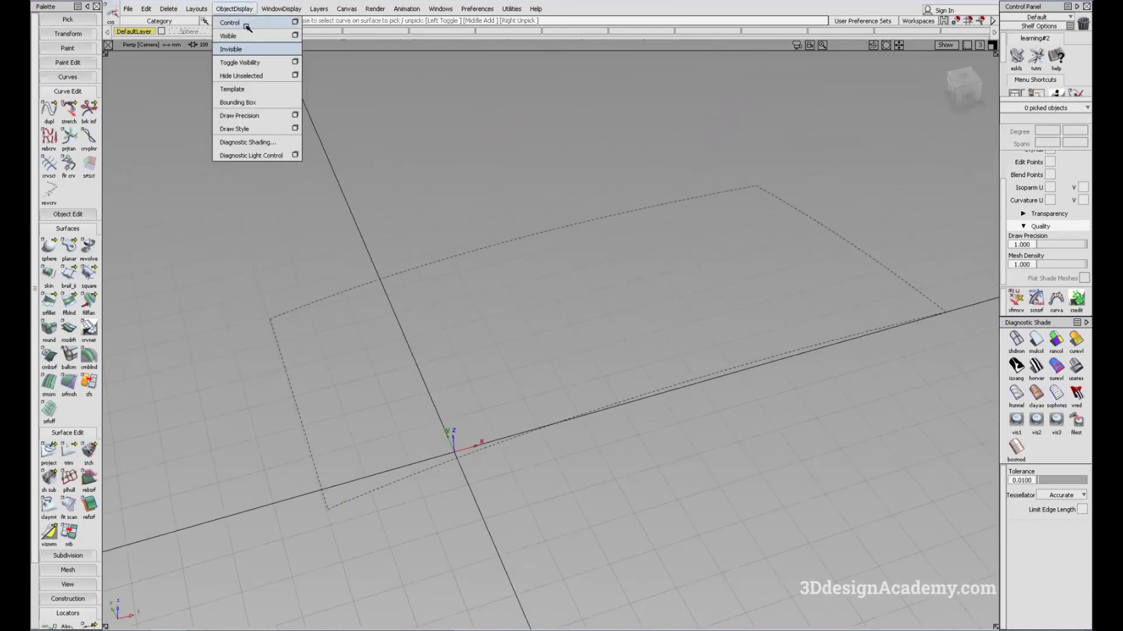
{"action": "left_click", "coordinate": [248, 35]}
Inspect the corner on the positive X side for a gap between the near long curve and the surface edge
{"action": "middle_click_drag", "start_coordinate": [698, 249], "coordinate": [653, 233], "text": "alt+shift"}
{"action": "left_click_drag", "start_coordinate": [653, 232], "coordinate": [926, 239], "text": "alt+shift"}
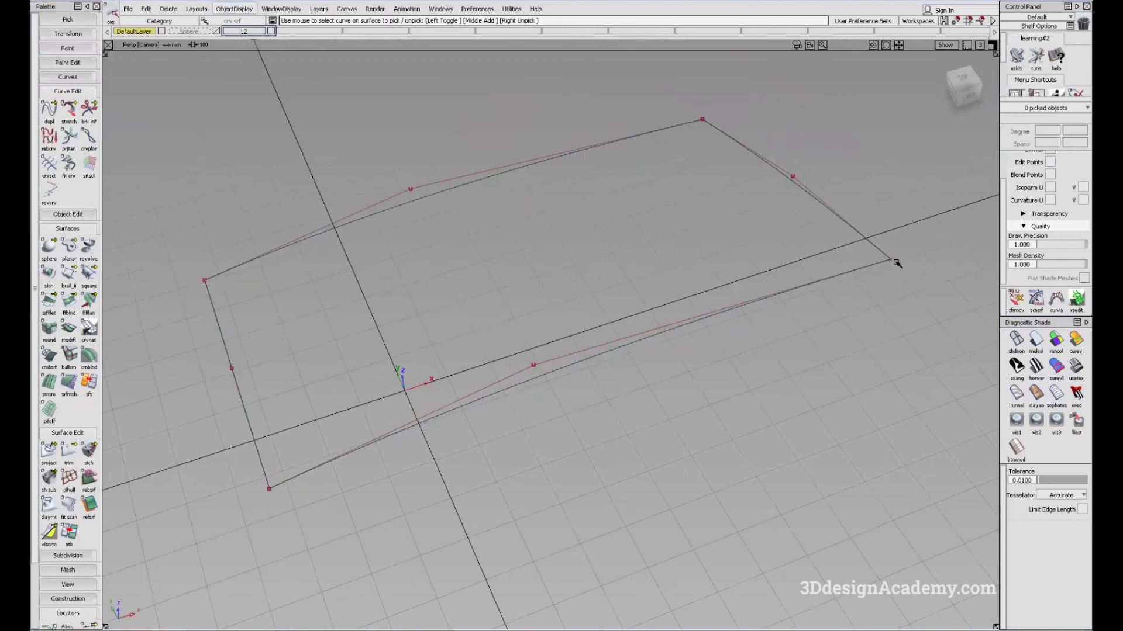
{"action": "right_click_drag", "start_coordinate": [896, 263], "coordinate": [1005, 242], "text": "alt+shift"}
{"action": "right_click_drag", "start_coordinate": [939, 265], "coordinate": [916, 266], "text": "alt+shift"}
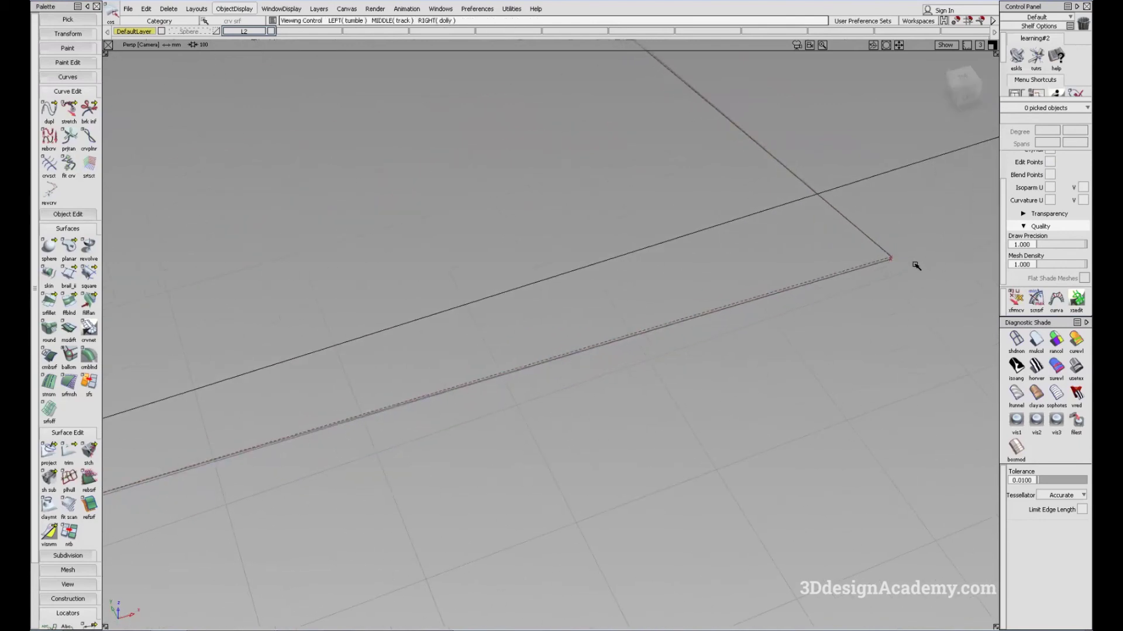
{"action": "left_click_drag", "start_coordinate": [923, 258], "coordinate": [943, 256], "text": "alt+shift"}
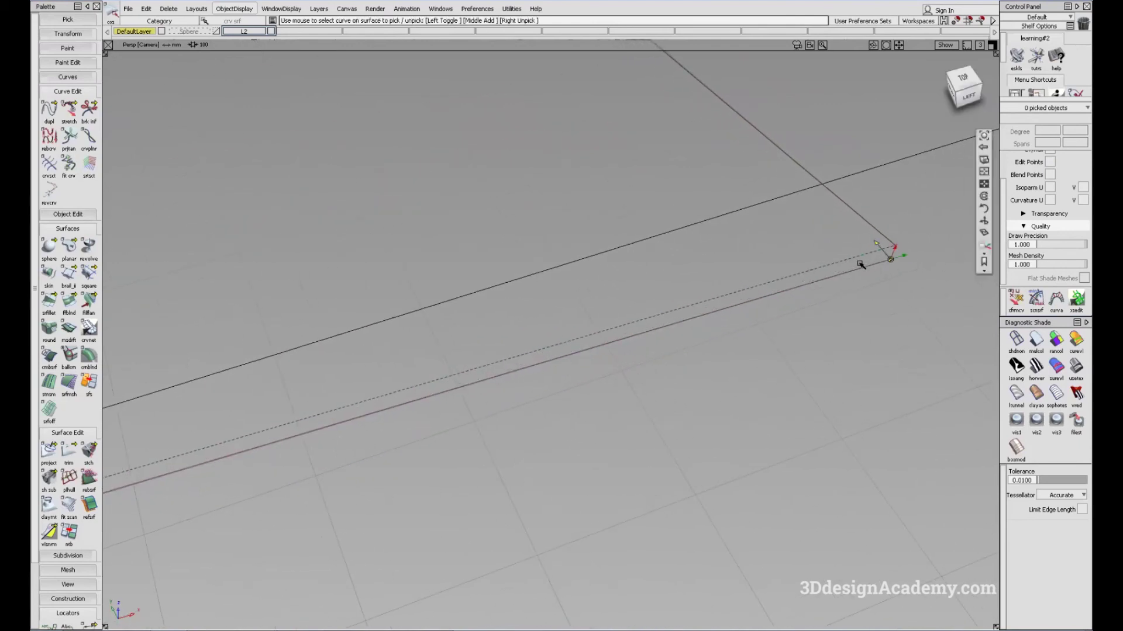
{"action": "right_click_drag", "start_coordinate": [861, 265], "coordinate": [644, 328], "text": "alt+shift"}
{"action": "right_click_drag", "start_coordinate": [754, 292], "coordinate": [686, 314], "text": "alt+shift"}
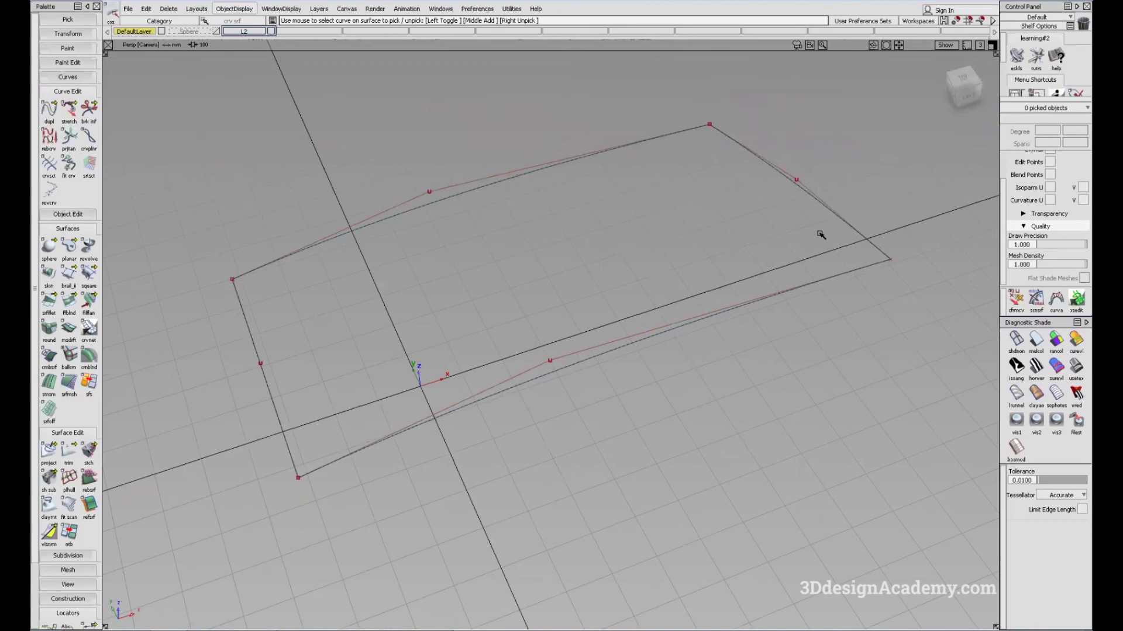
Query the edit history of the square surface and examine the orange marker at the corner of curve#3
{"action": "middle_click", "coordinate": [679, 247], "text": "ctrl+shift"}
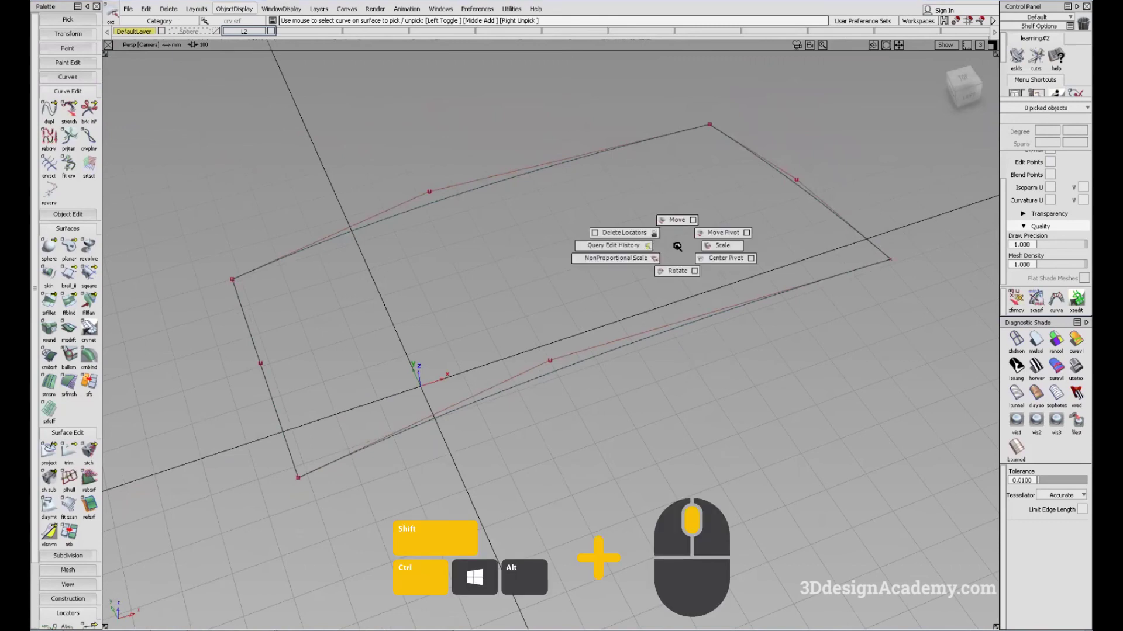
{"action": "middle_click_drag", "start_coordinate": [677, 246], "coordinate": [513, 330], "text": "ctrl+shift"}
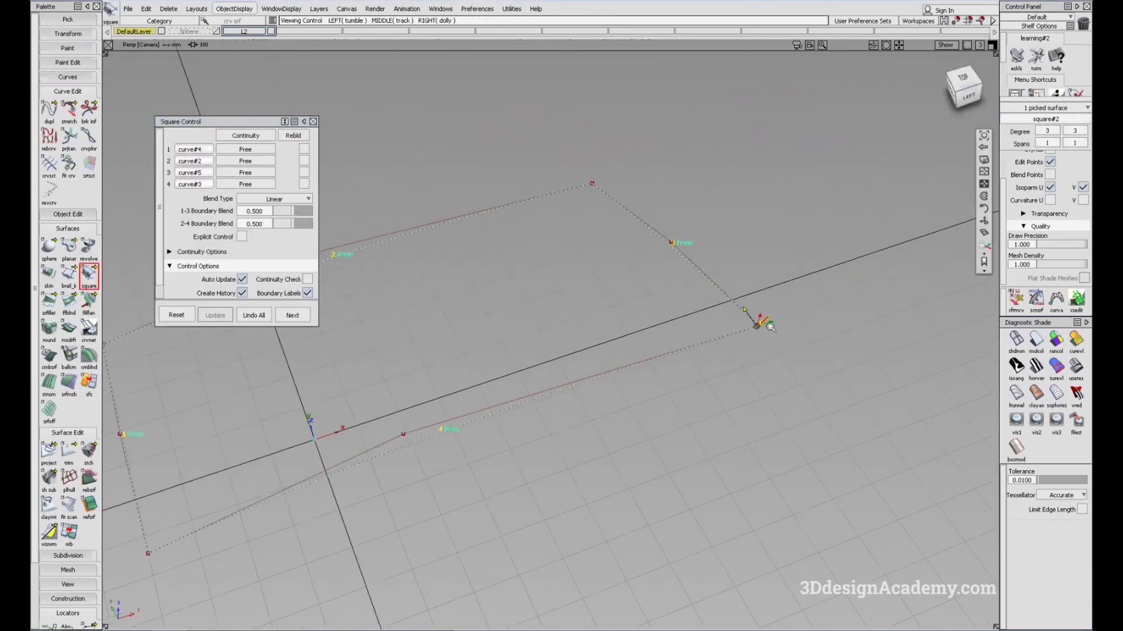
{"action": "right_click_drag", "start_coordinate": [770, 327], "coordinate": [764, 318], "text": "alt+shift"}
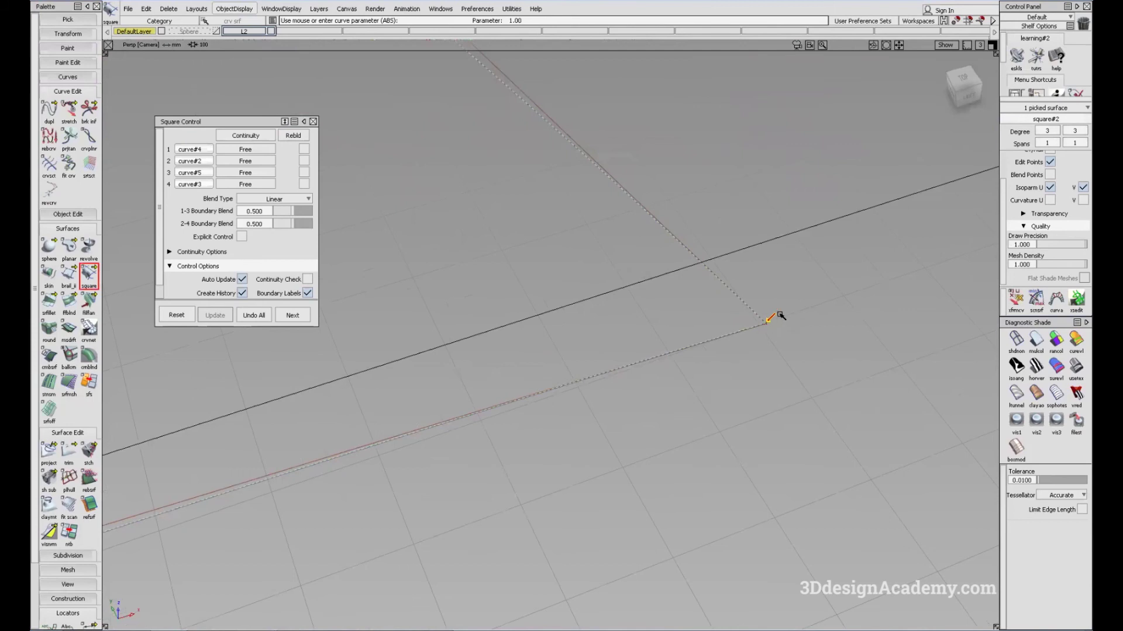
{"action": "left_click", "coordinate": [768, 324]}
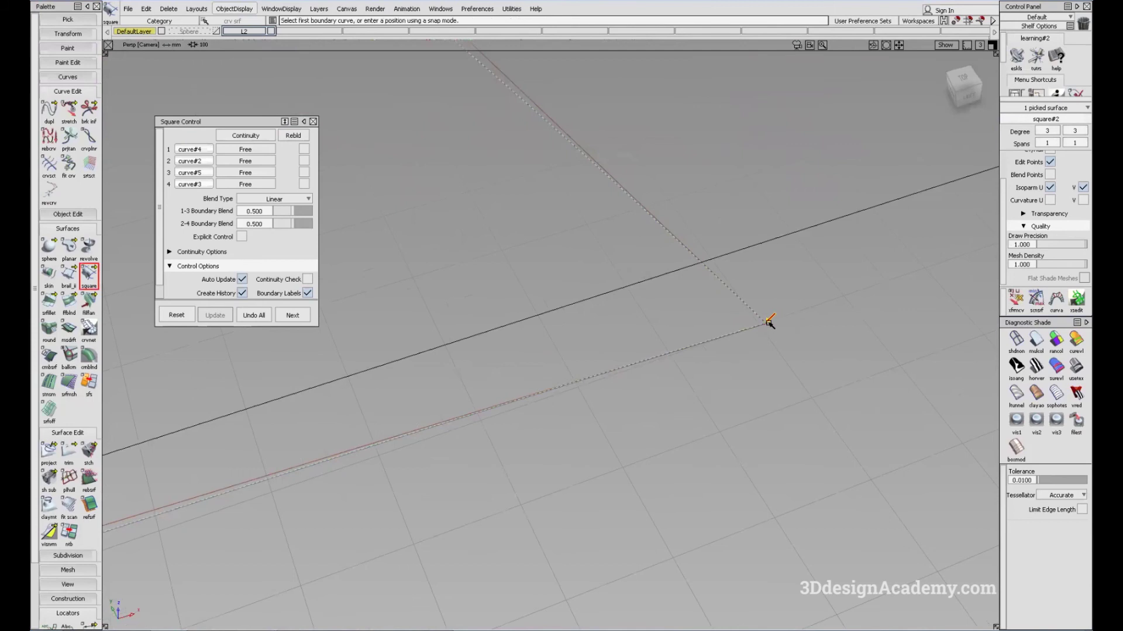
{"action": "key", "text": "shift+alt"}
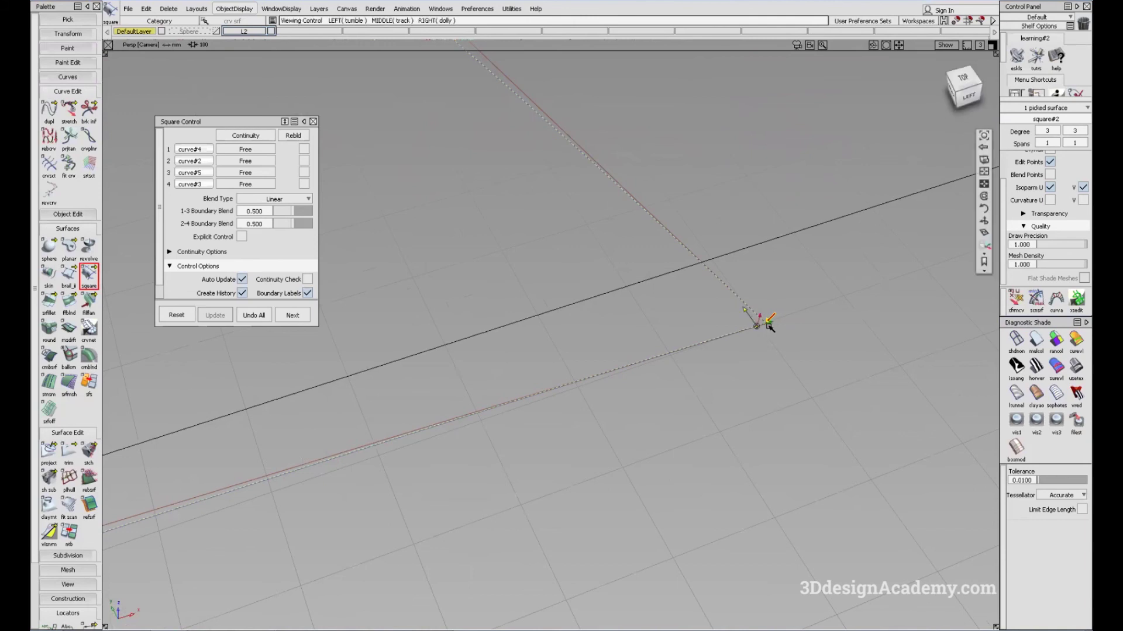
{"action": "left_click_drag", "start_coordinate": [769, 325], "coordinate": [730, 361], "text": "alt+shift"}
{"action": "left_click_drag", "start_coordinate": [562, 342], "coordinate": [684, 360], "text": "alt+shift"}
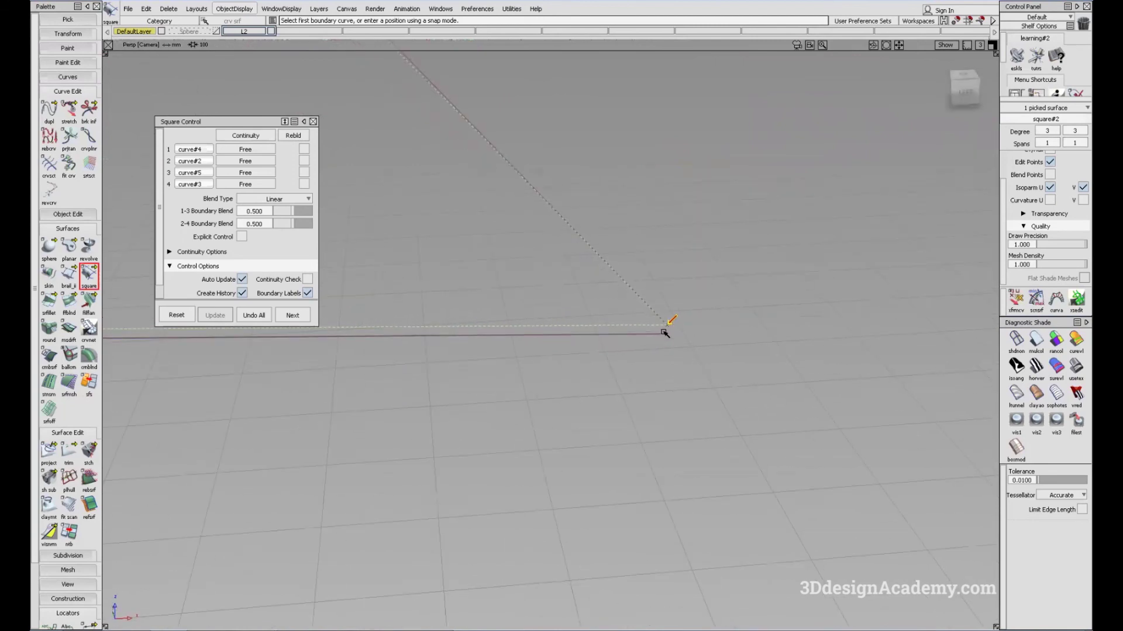
Stretch the loose end of curve#3 and snap it onto the endpoint of the adjoining short curve
{"action": "left_click_drag", "start_coordinate": [477, 410], "coordinate": [437, 268], "text": "ctrl+shift"}
{"action": "left_click", "coordinate": [88, 277]}
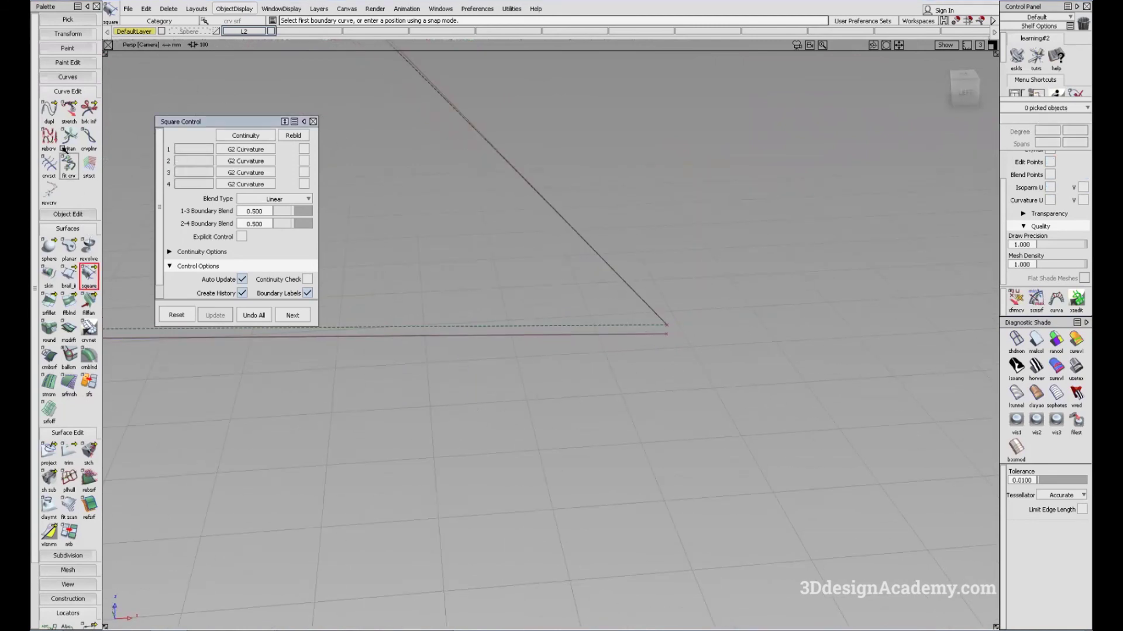
{"action": "left_click", "coordinate": [64, 118]}
{"action": "left_click", "coordinate": [658, 332]}
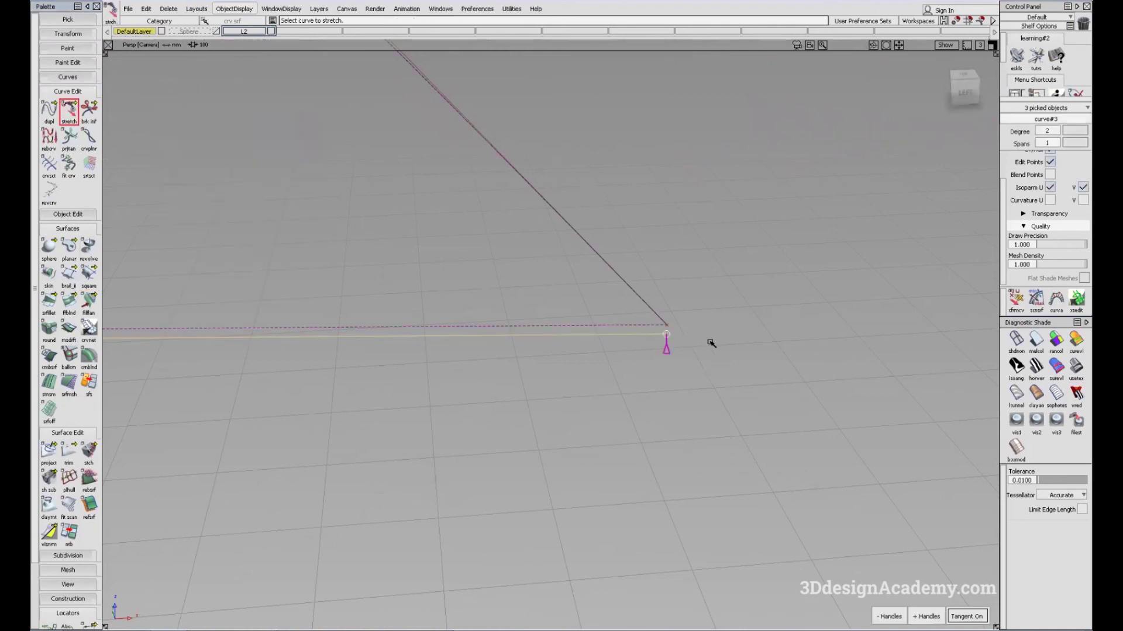
{"action": "left_click", "coordinate": [690, 319], "text": "ctrl"}
{"action": "left_click_drag", "start_coordinate": [622, 382], "coordinate": [582, 244], "text": "ctrl+shift"}
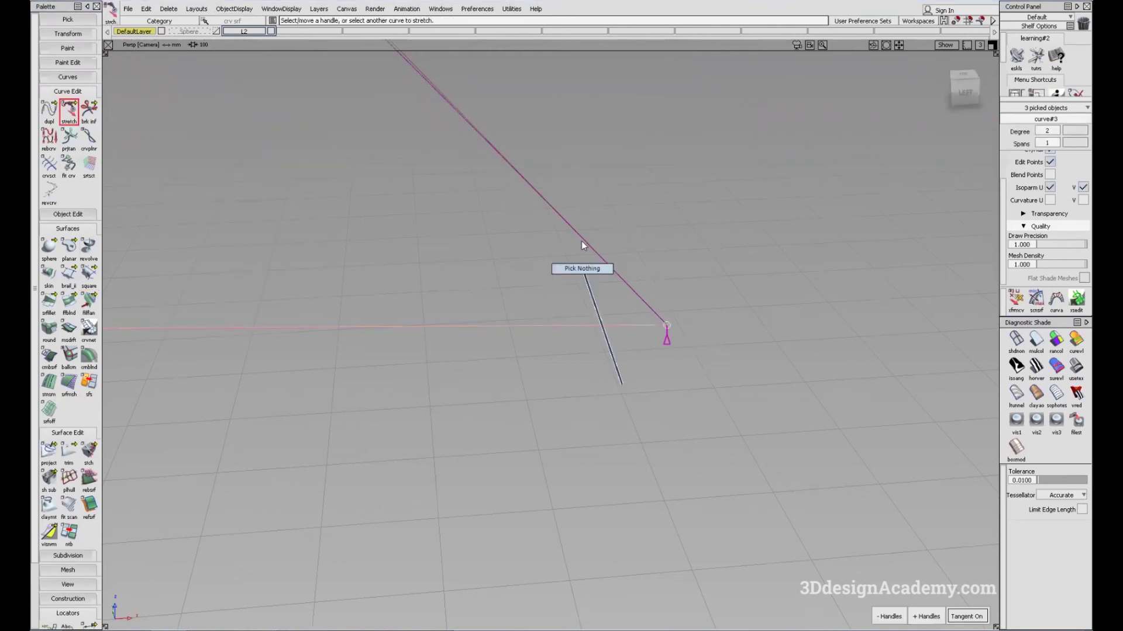
{"action": "left_click_drag", "start_coordinate": [595, 195], "coordinate": [559, 254], "text": "ctrl+shift"}
Pick all four boundary curves and make them invisible
{"action": "right_click_drag", "start_coordinate": [660, 292], "coordinate": [374, 263], "text": "alt+shift"}
{"action": "middle_click_drag", "start_coordinate": [328, 257], "coordinate": [518, 293], "text": "alt+shift"}
{"action": "left_click_drag", "start_coordinate": [338, 234], "coordinate": [435, 287], "text": "ctrl+shift"}
{"action": "left_click_drag", "start_coordinate": [268, 213], "coordinate": [475, 326]}
{"action": "left_click", "coordinate": [234, 9]}
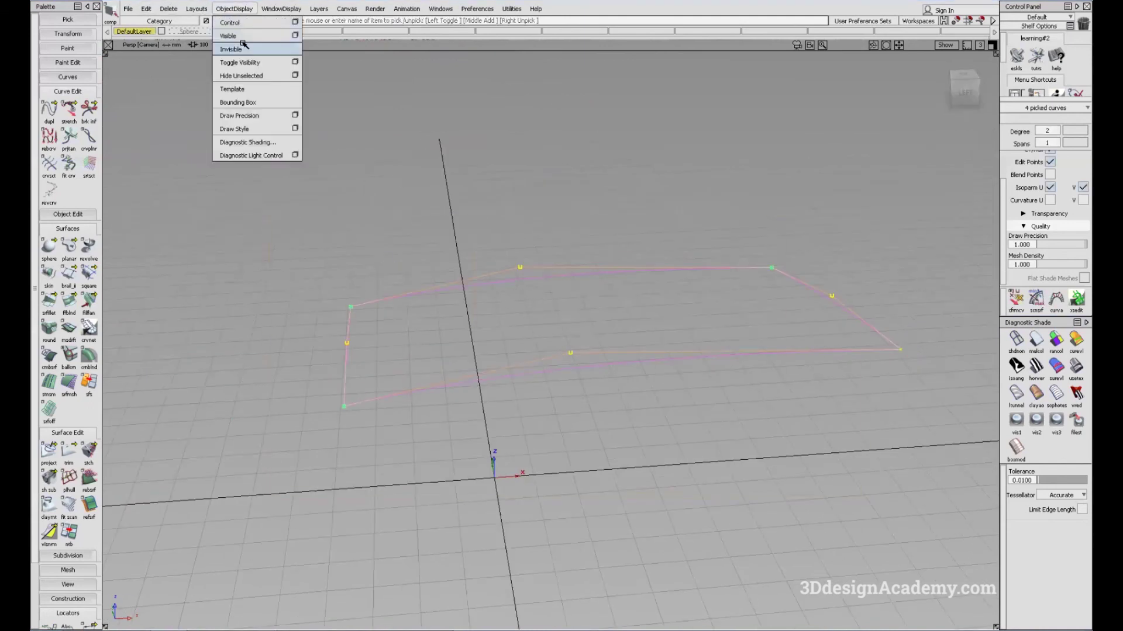
{"action": "left_click", "coordinate": [243, 47]}
Apply multi-color diagnostic shading to the square surface, inspect it without its boundary curves, and clear the selection
{"action": "left_click_drag", "start_coordinate": [666, 278], "coordinate": [685, 321], "text": "alt+shift"}
{"action": "left_click_drag", "start_coordinate": [692, 366], "coordinate": [685, 351], "text": "alt+shift"}
{"action": "left_click_drag", "start_coordinate": [603, 384], "coordinate": [561, 412], "text": "alt+shift"}
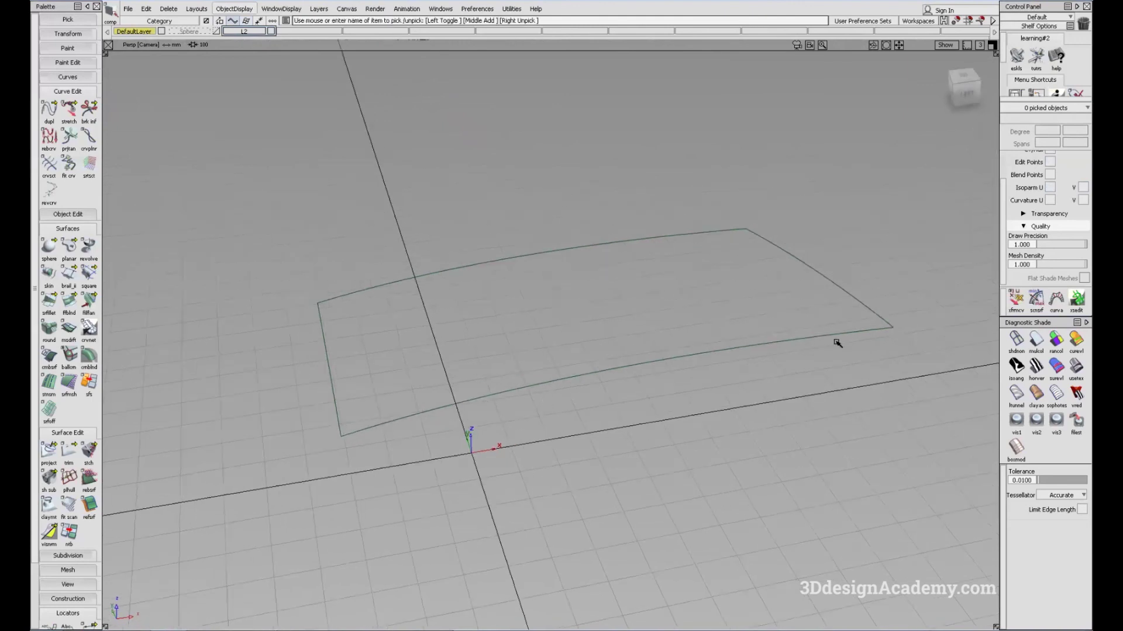
{"action": "left_click_drag", "start_coordinate": [812, 327], "coordinate": [741, 366], "text": "alt+shift"}
{"action": "left_click", "coordinate": [1036, 339]}
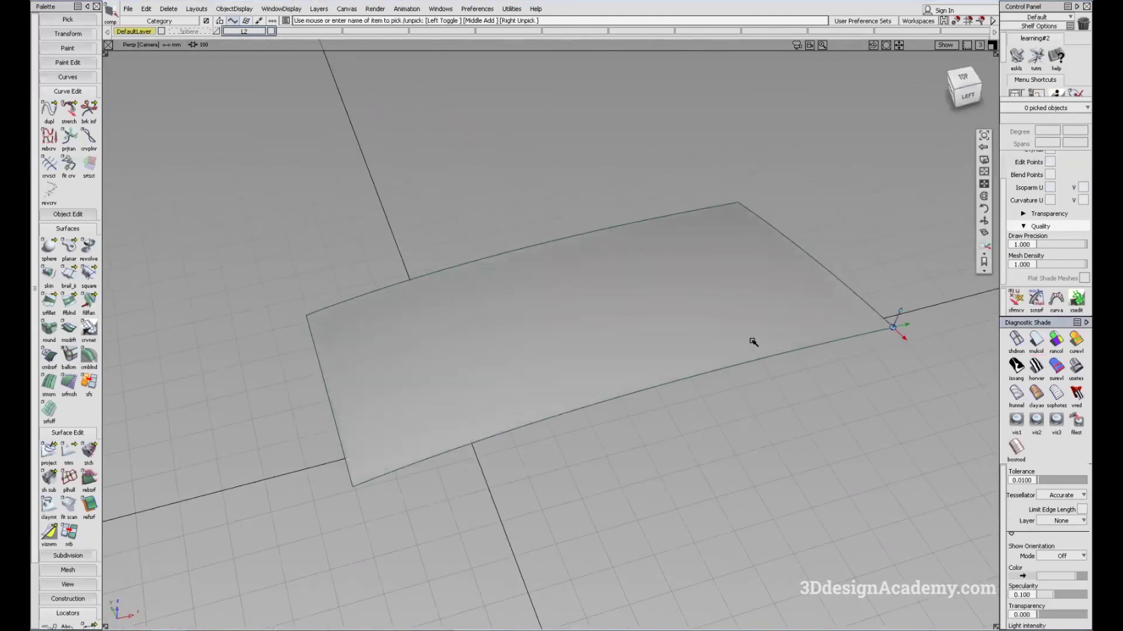
{"action": "mouse_move", "coordinate": [660, 345]}
{"action": "left_mouse_down", "text": "alt+shift"}
{"action": "mouse_move", "coordinate": [624, 313]}
{"action": "mouse_move", "coordinate": [645, 340]}
{"action": "left_mouse_up", "text": "alt+shift"}
{"action": "middle_click_drag", "start_coordinate": [646, 340], "coordinate": [685, 337], "text": "alt+shift"}
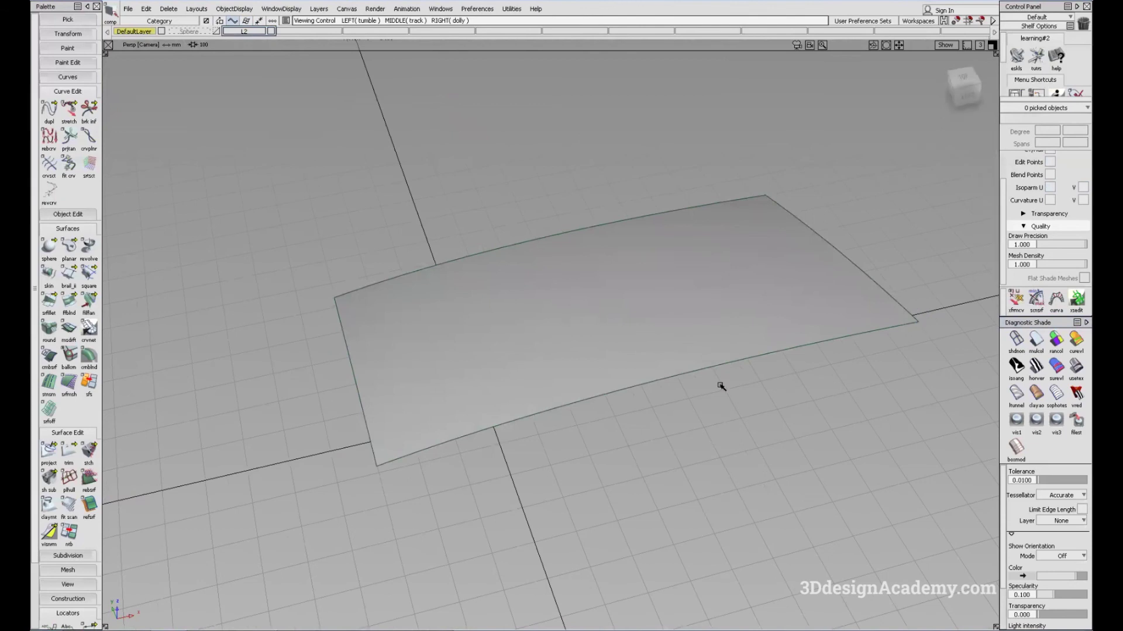
{"action": "left_click_drag", "start_coordinate": [719, 383], "coordinate": [736, 320], "text": "ctrl+shift"}
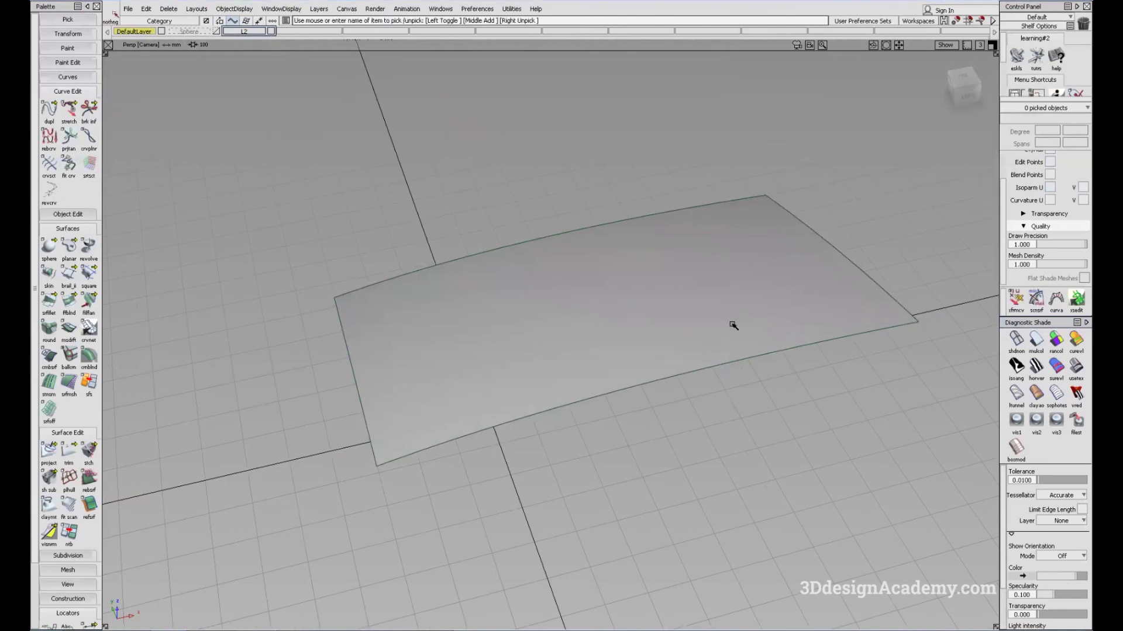